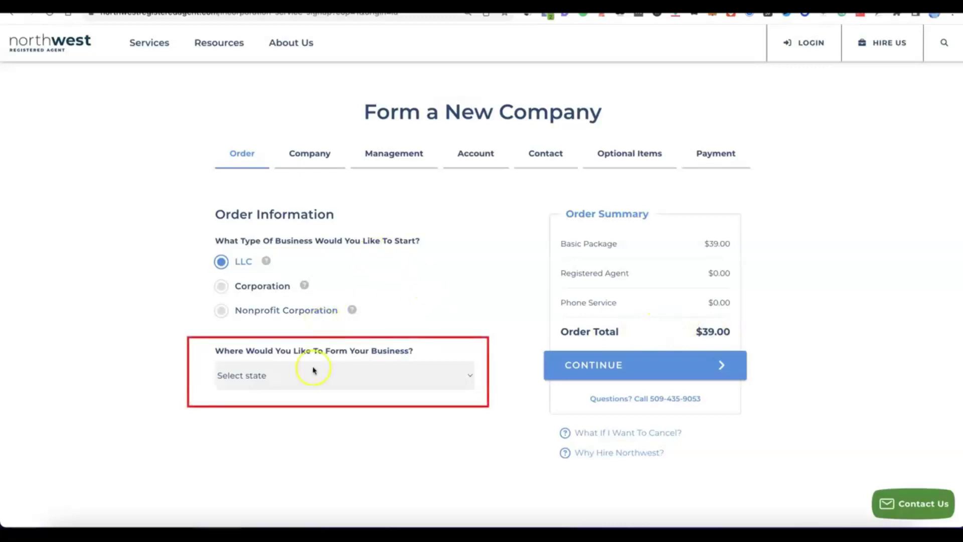
Form the LLC in NM - New Mexico with 6 Day Processing ($89.00 total), then continue.
click(469, 374)
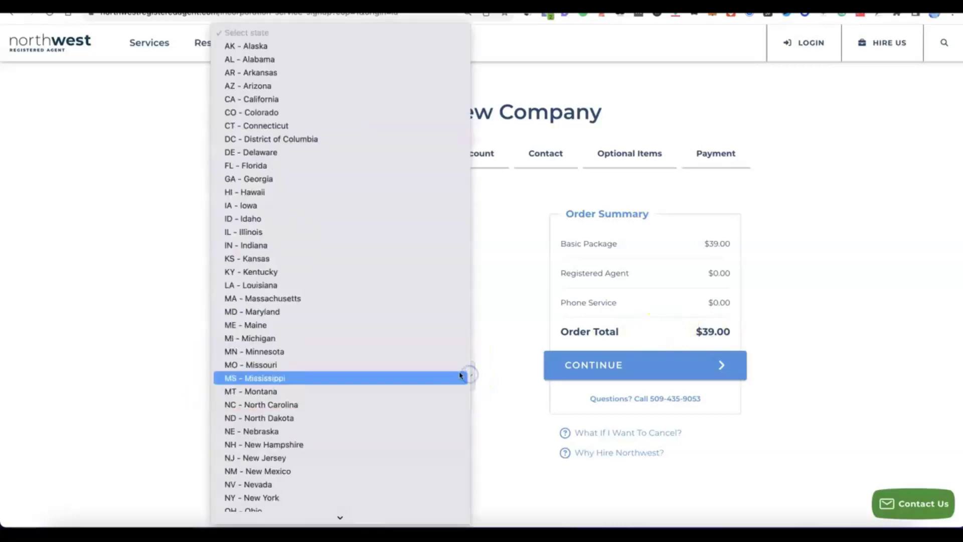
scroll(346, 318, down, 3)
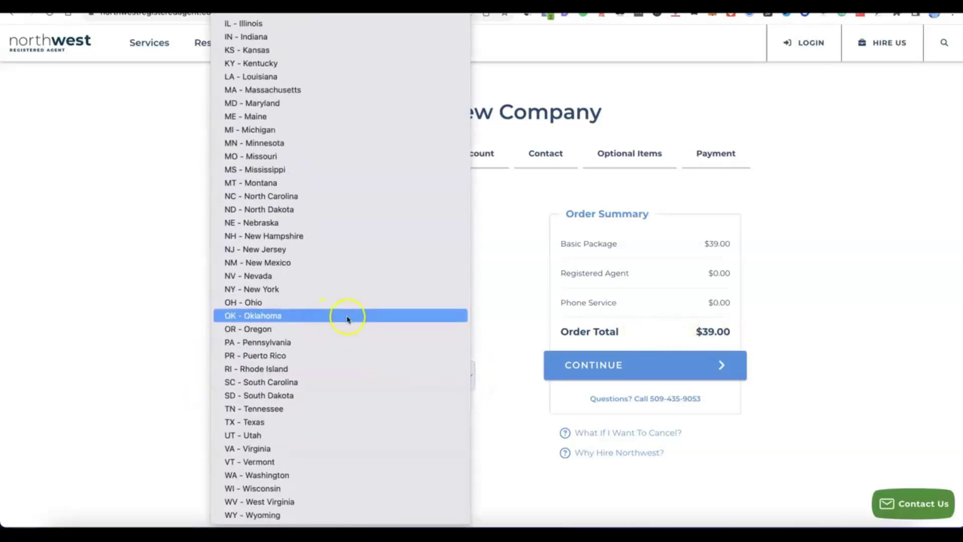
click(270, 266)
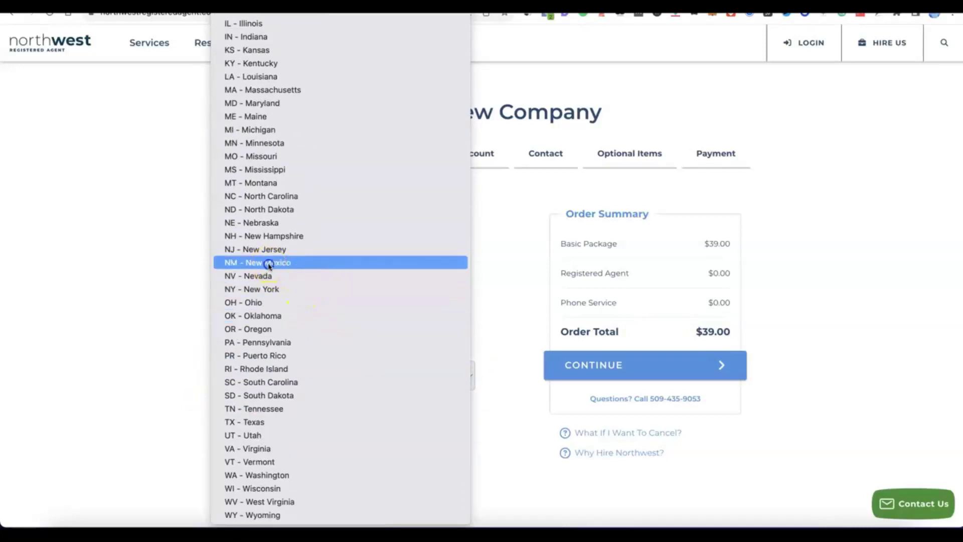
scroll(370, 397, down, 3)
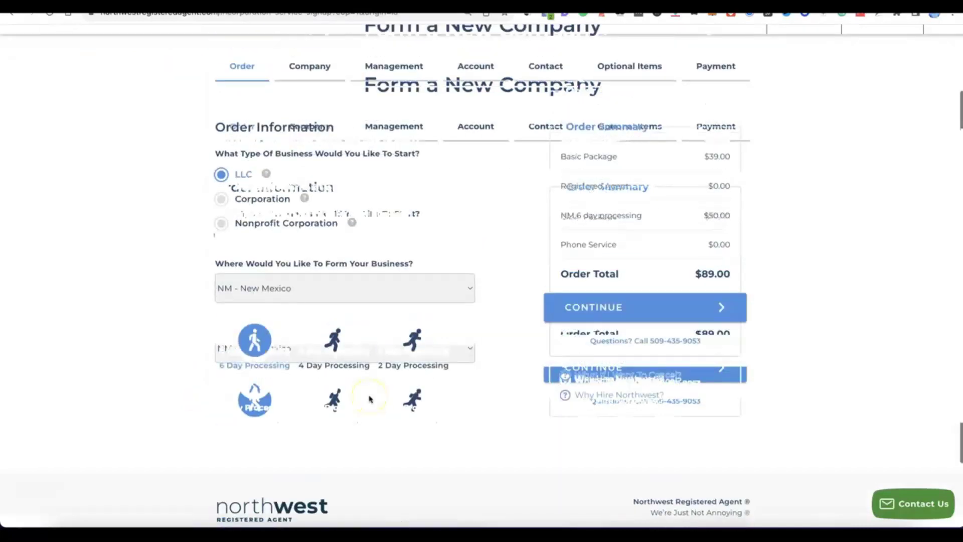
scroll(371, 398, up, 1)
click(627, 363)
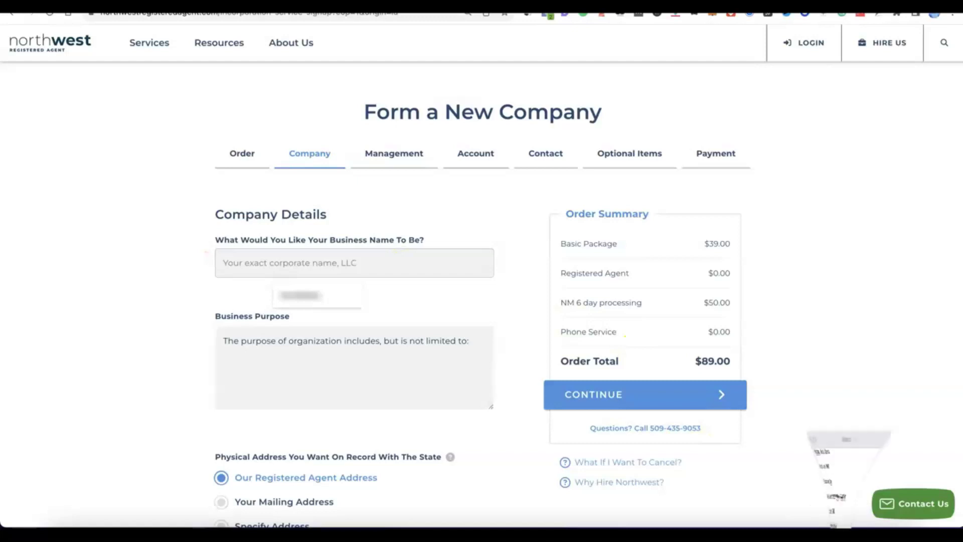
Name the company Modoe, add an e-commerce business purpose, and keep registered-agent physical and mailing addresses.
click(374, 261)
text(Modoe)
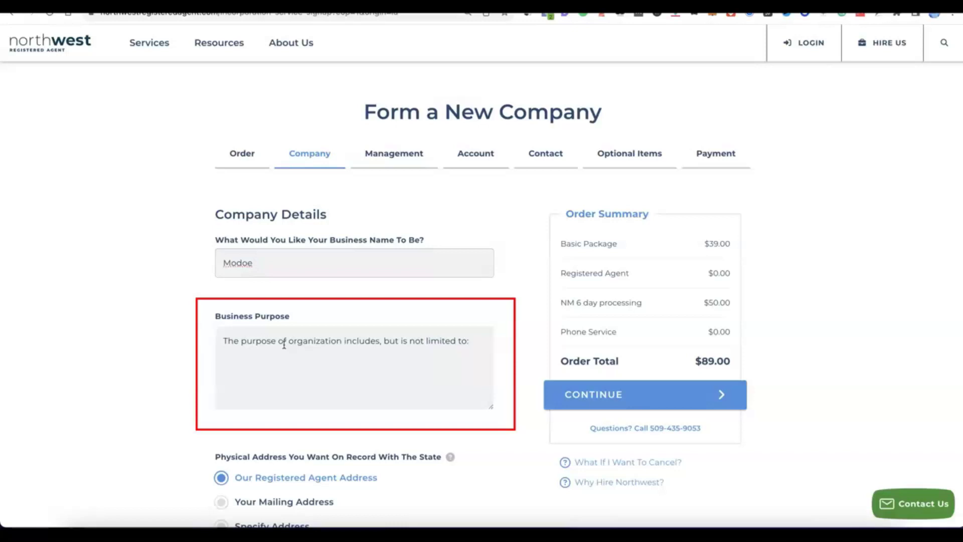
click(271, 376)
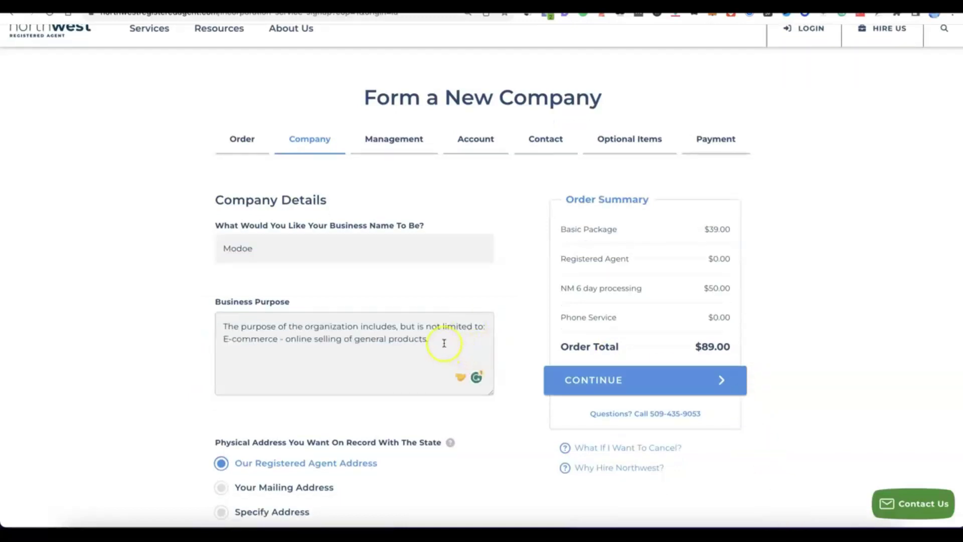
scroll(437, 344, down, 2)
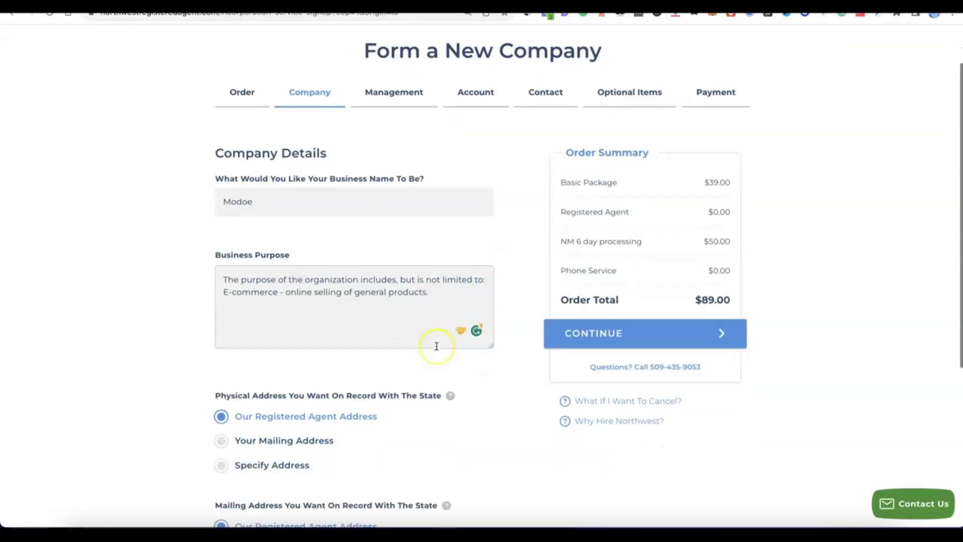
scroll(437, 345, down, 1)
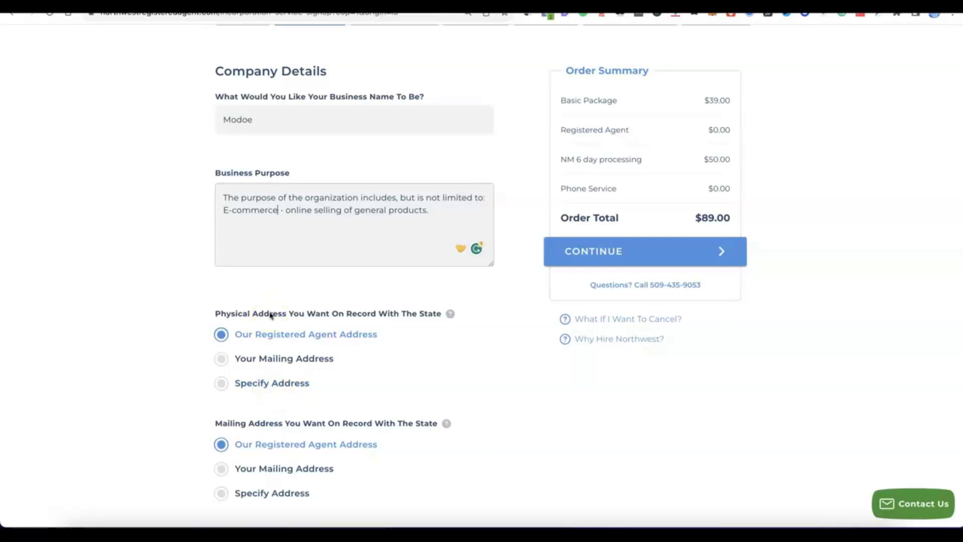
scroll(271, 315, down, 3)
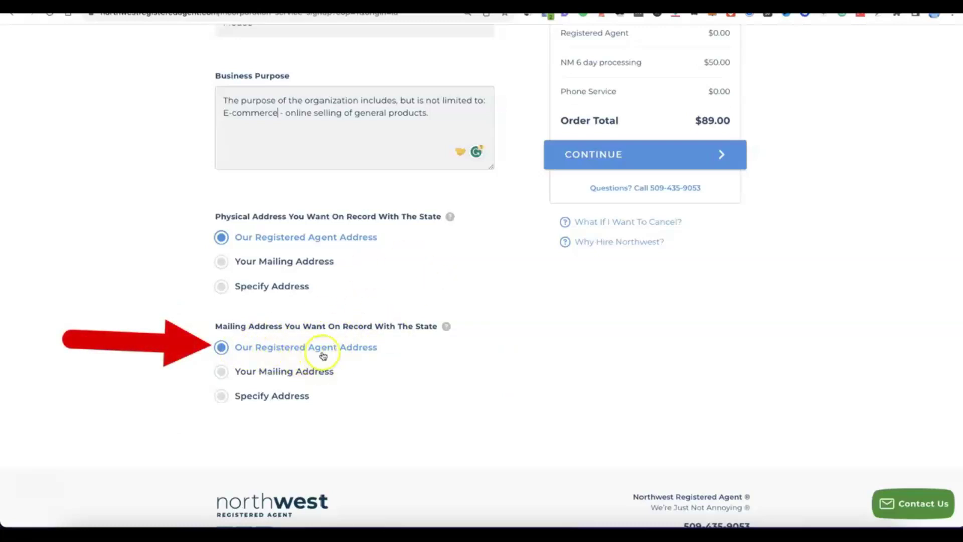
scroll(379, 354, up, 5)
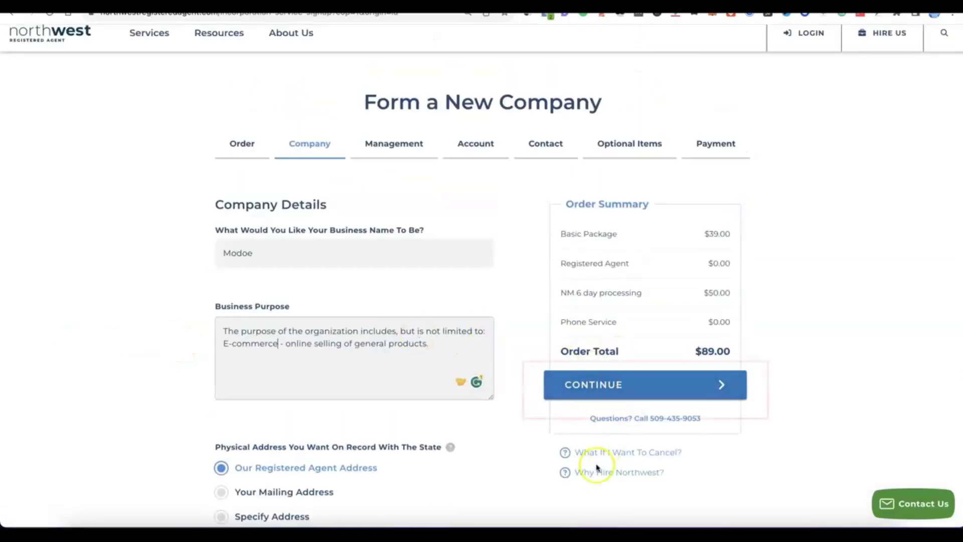
Keep Member Managed and Omit Members, and raise the member count to 2 Members.
click(599, 392)
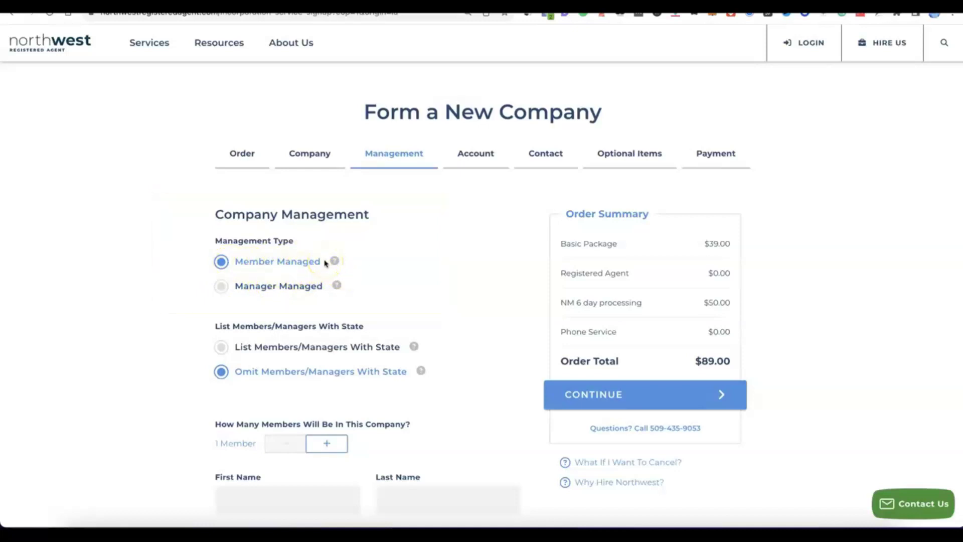
scroll(273, 254, down, 2)
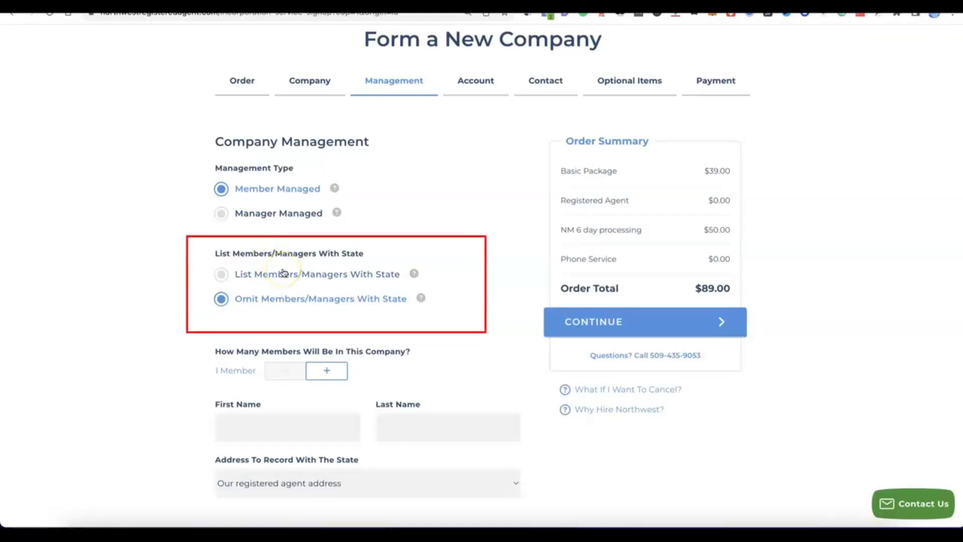
click(335, 371)
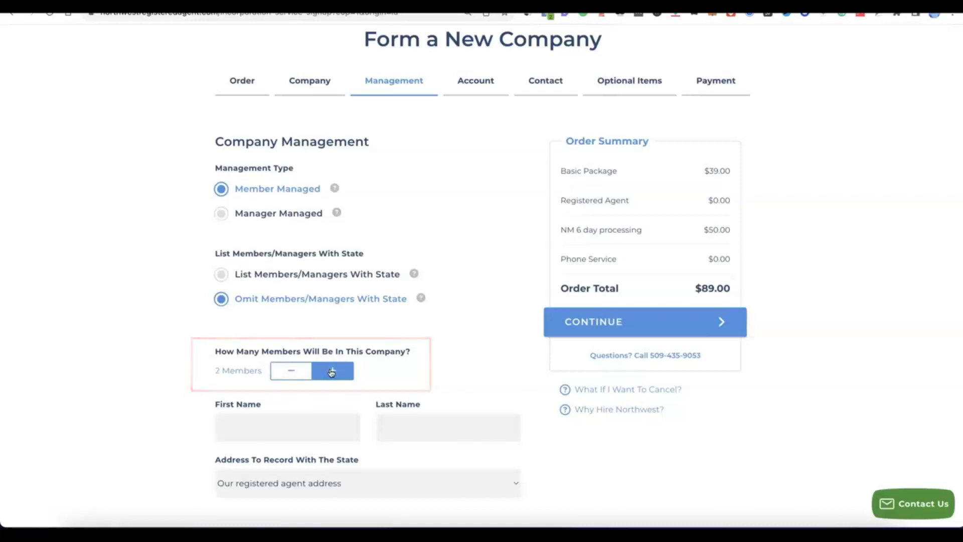
scroll(331, 372, down, 1)
scroll(331, 372, down, 4)
scroll(323, 371, up, 1)
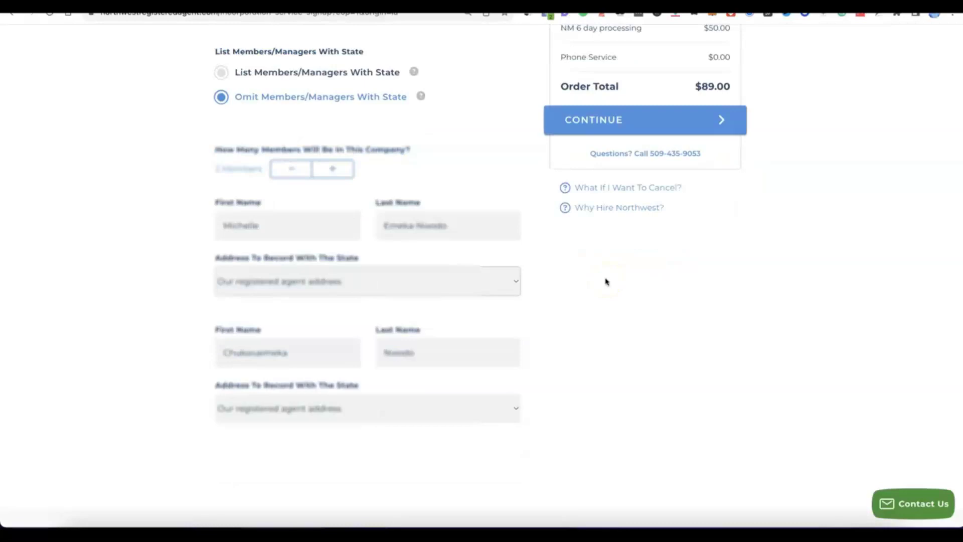
Fill in both members' names and continue to Account Setup.
click(570, 281)
scroll(567, 293, up, 3)
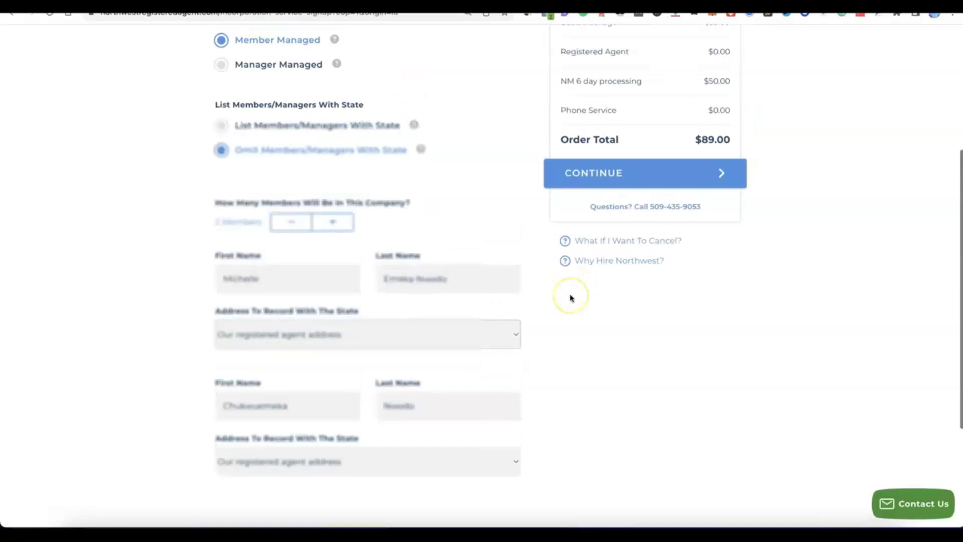
click(598, 188)
scroll(604, 193, up, 1)
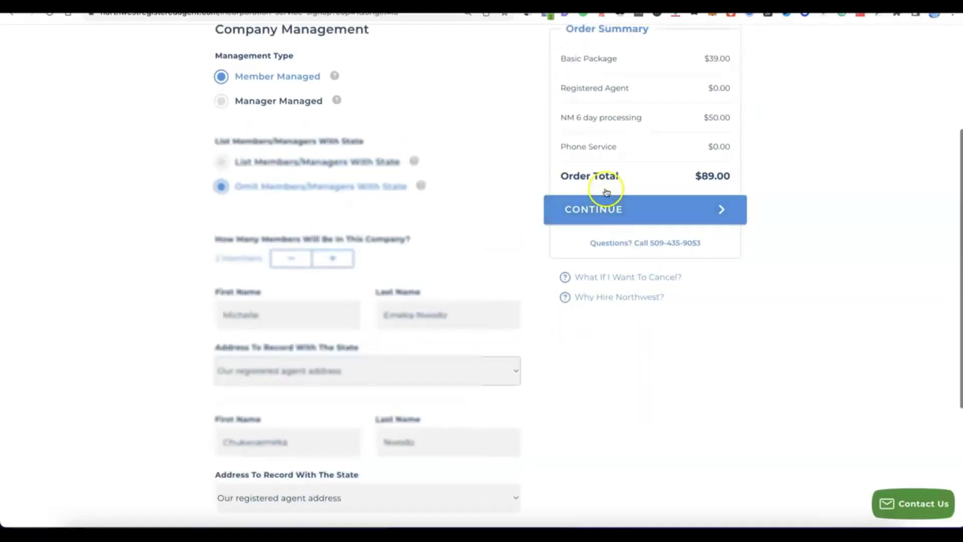
click(607, 206)
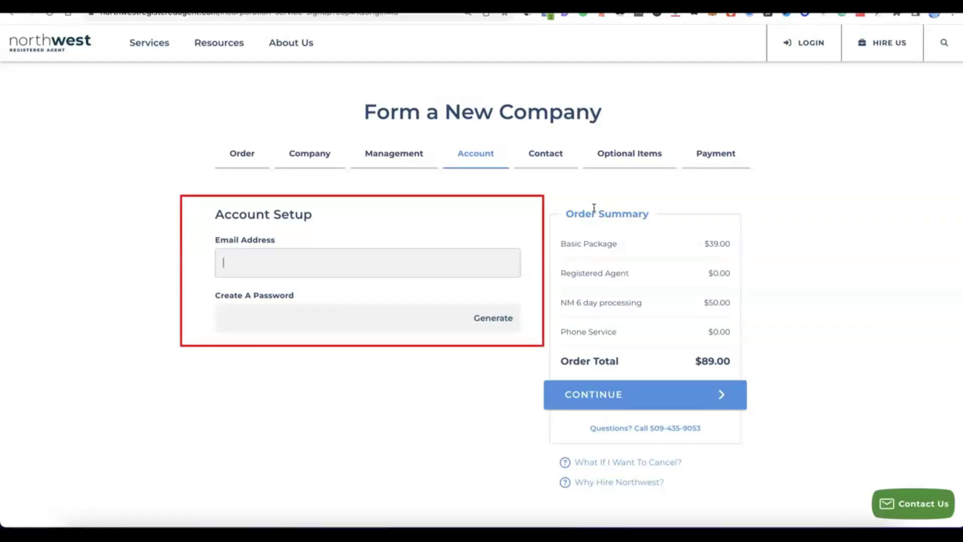
Paste the account e-mail, generate a strong password, and continue to Contact Details.
click(327, 255)
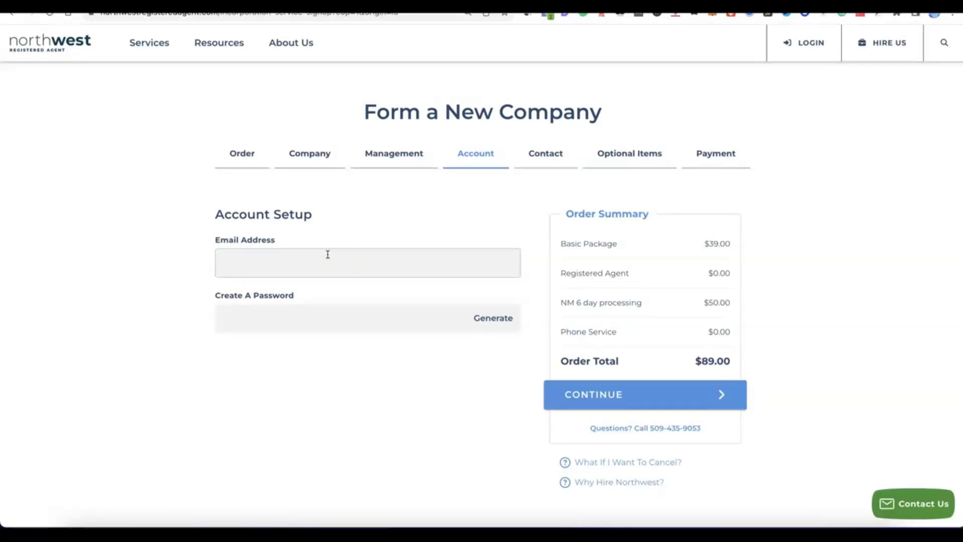
key(ctrl+v)
click(313, 303)
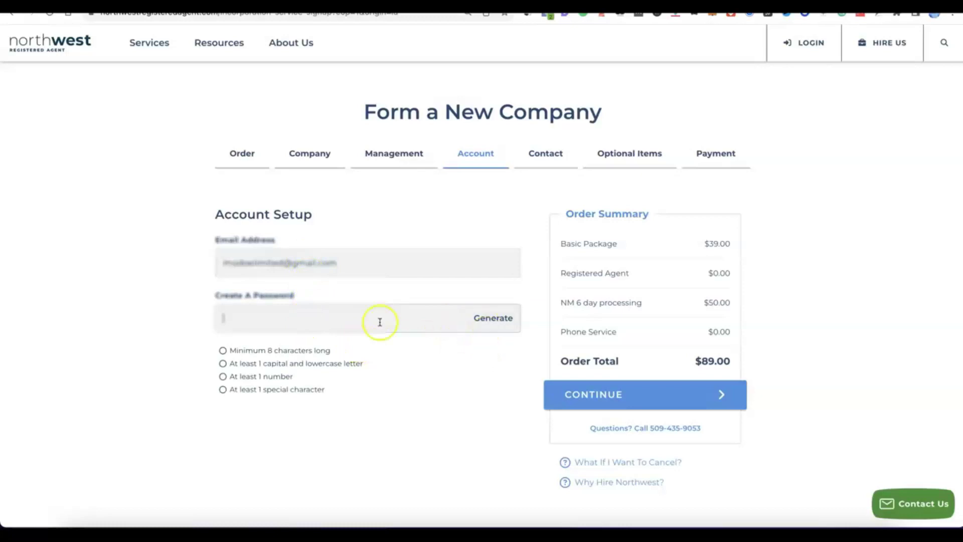
click(496, 319)
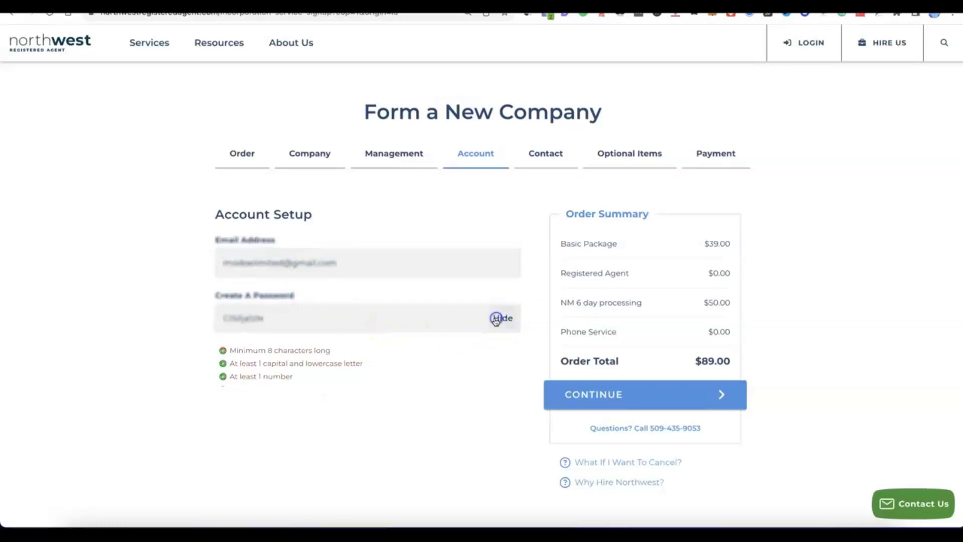
click(349, 361)
scroll(348, 362, down, 1)
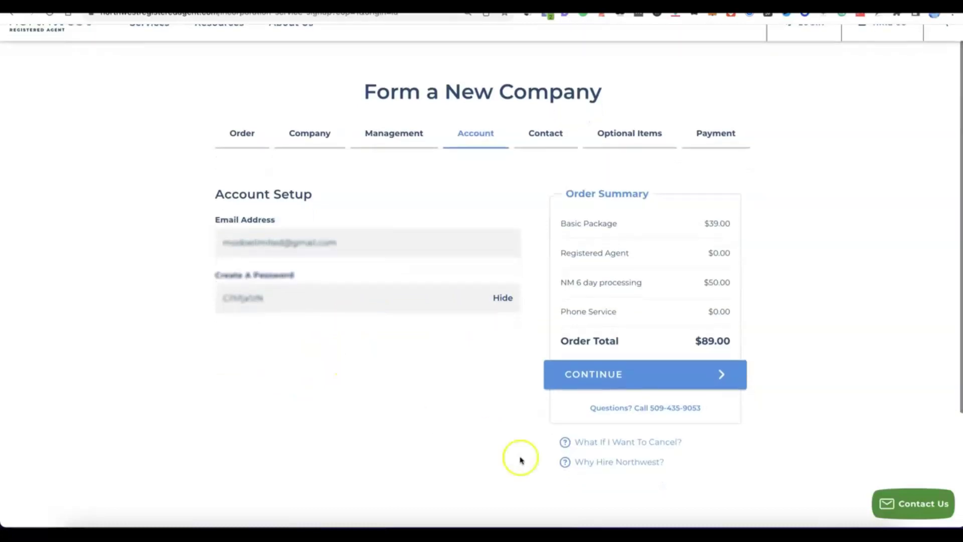
click(616, 386)
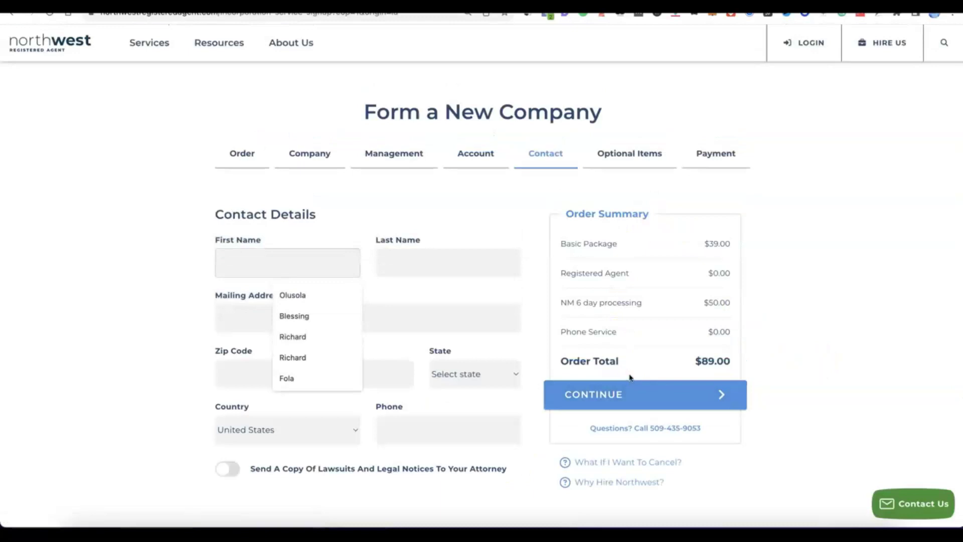
Complete the contact's name, mailing address, postal code, city, province, country and phone, then continue.
click(153, 234)
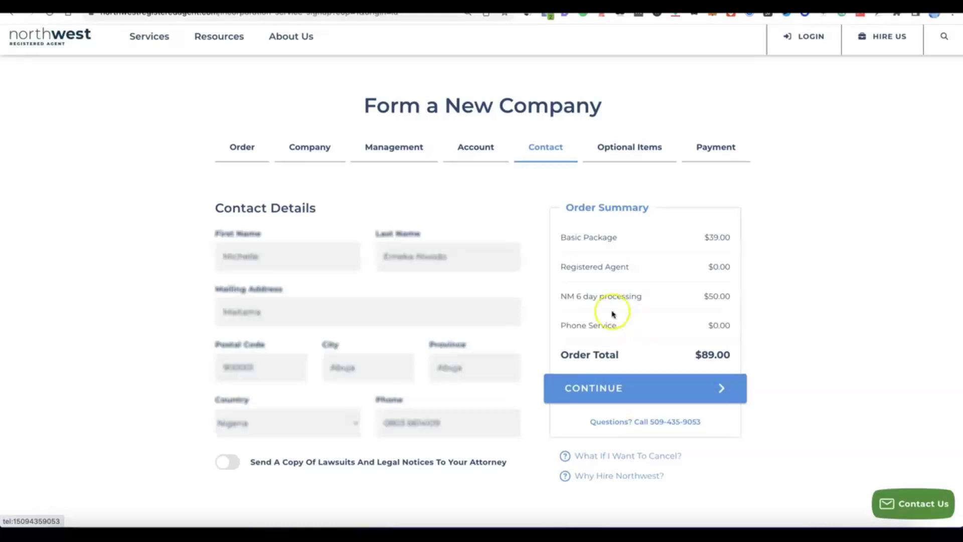
click(599, 397)
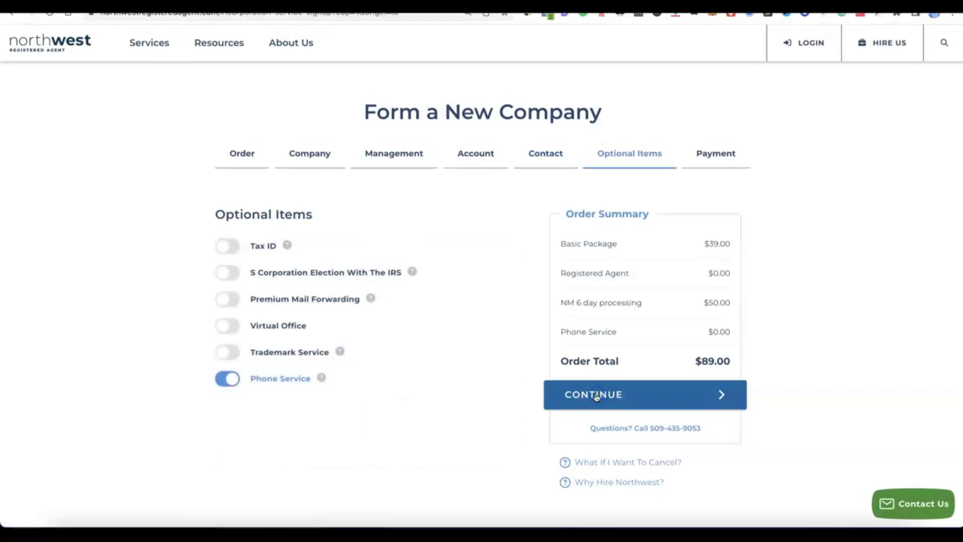
Leave the Phone Service add-on off and switch on the Tax ID add-on.
click(357, 380)
click(232, 380)
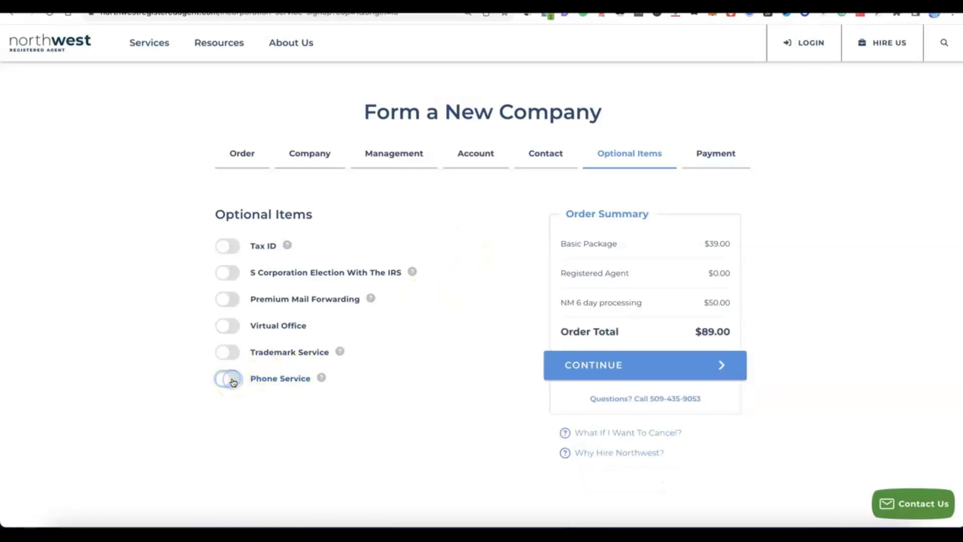
click(224, 381)
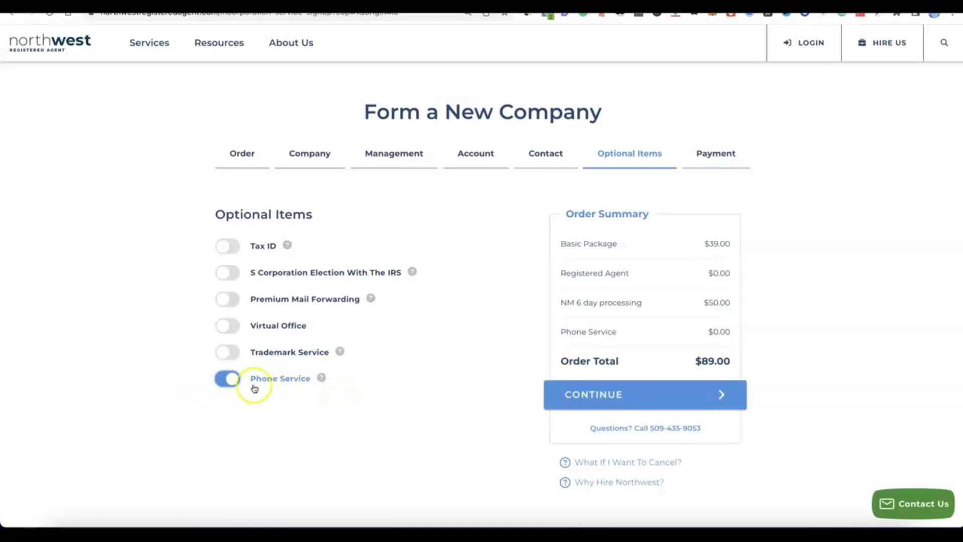
click(231, 382)
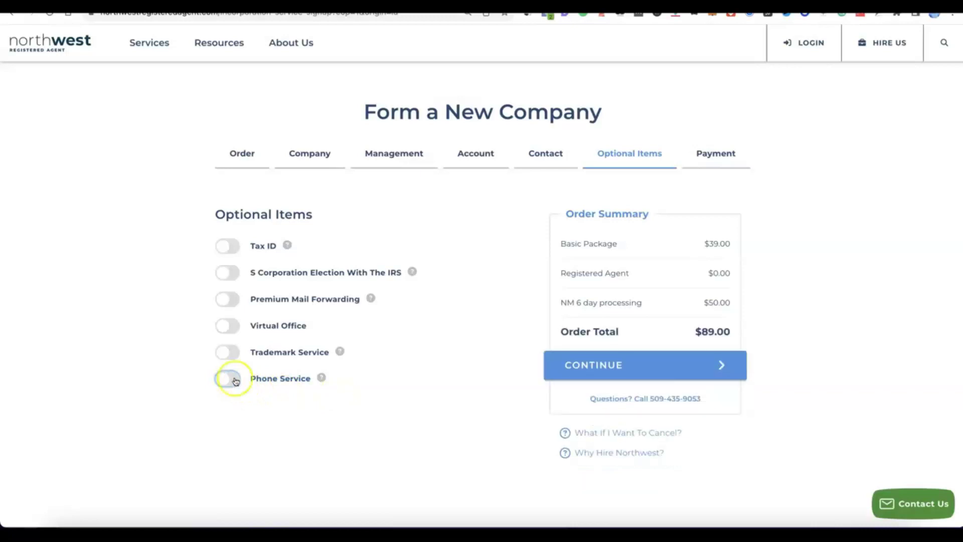
click(222, 245)
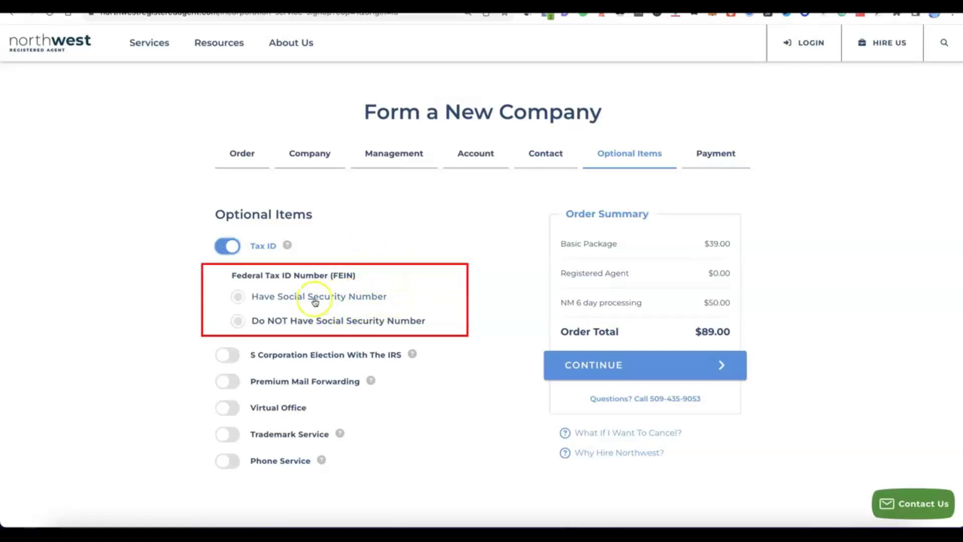
Choose Tax ID without a Social Security Number ($200.00, total $289.00) and continue to Payment.
click(239, 297)
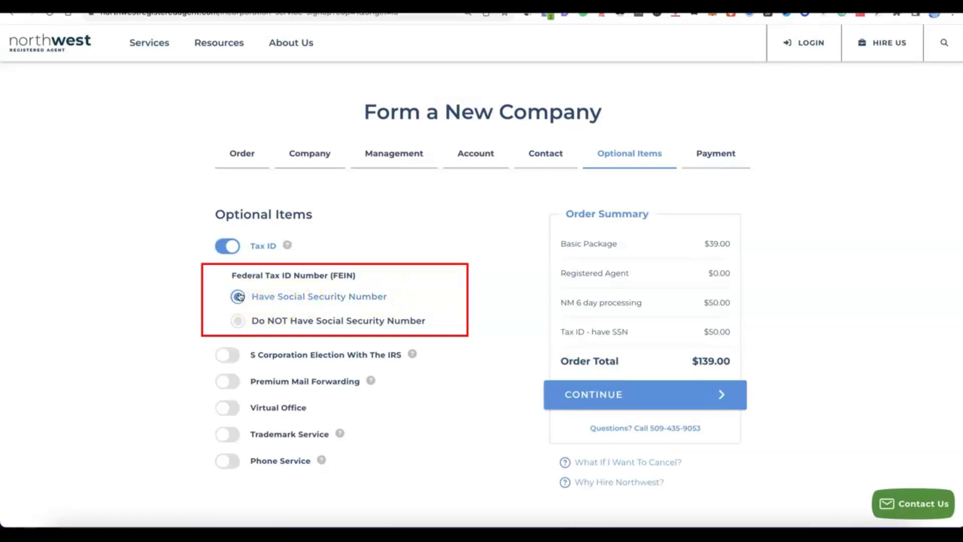
click(233, 322)
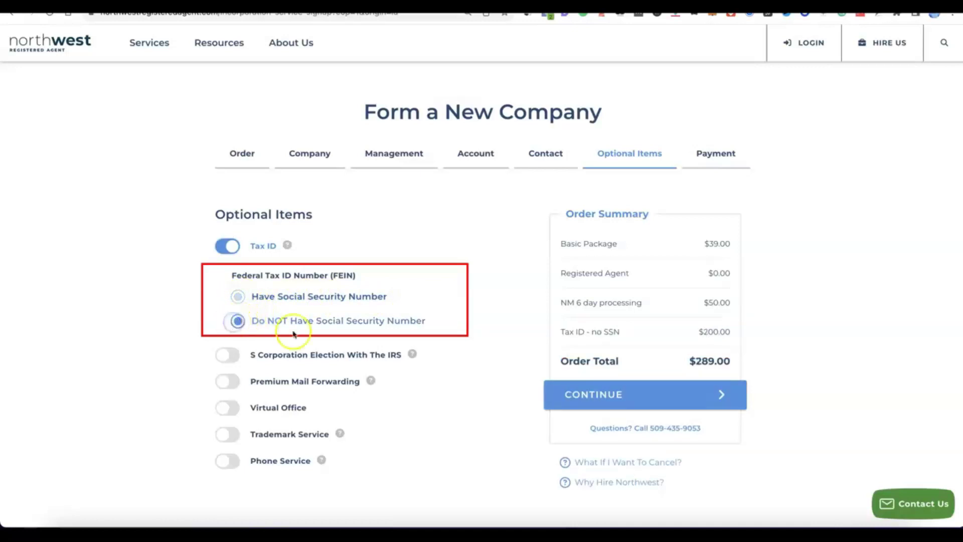
click(325, 323)
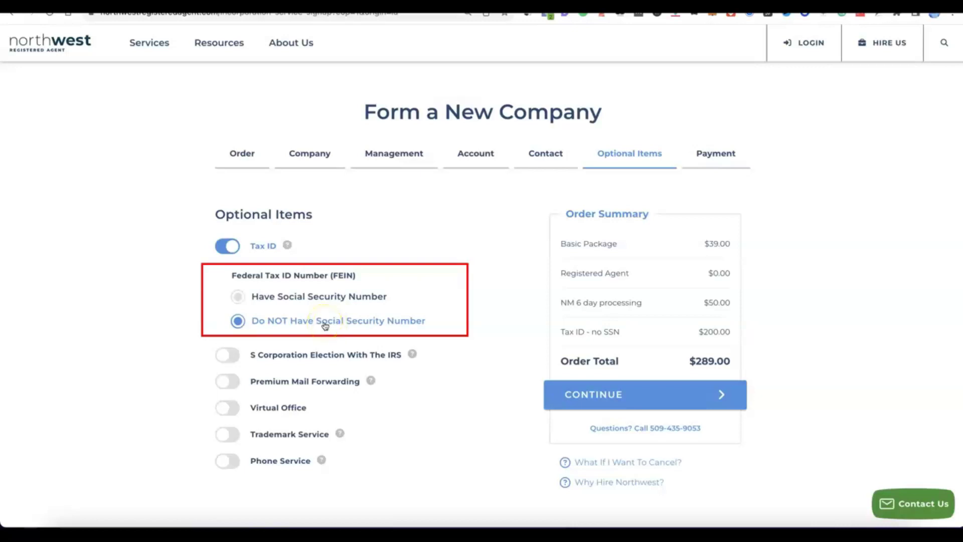
click(283, 289)
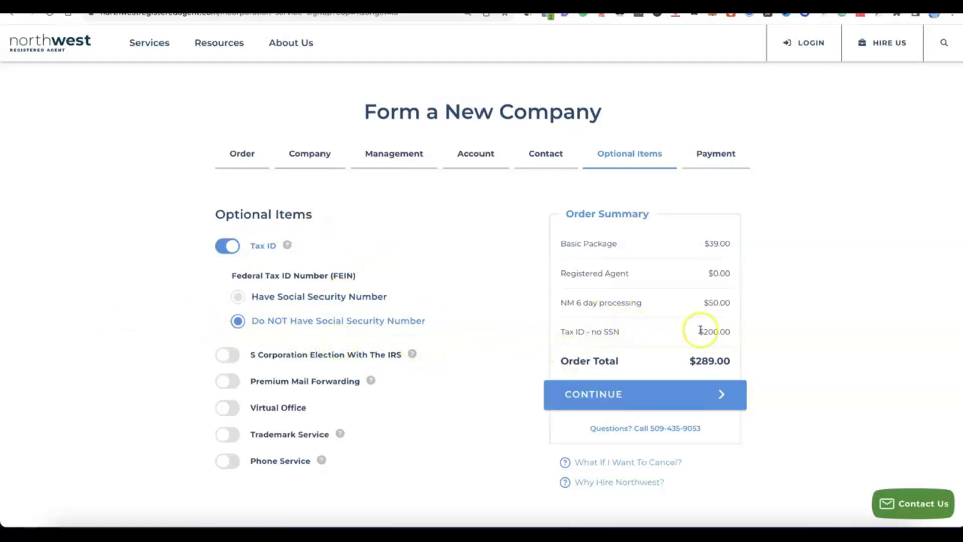
click(278, 271)
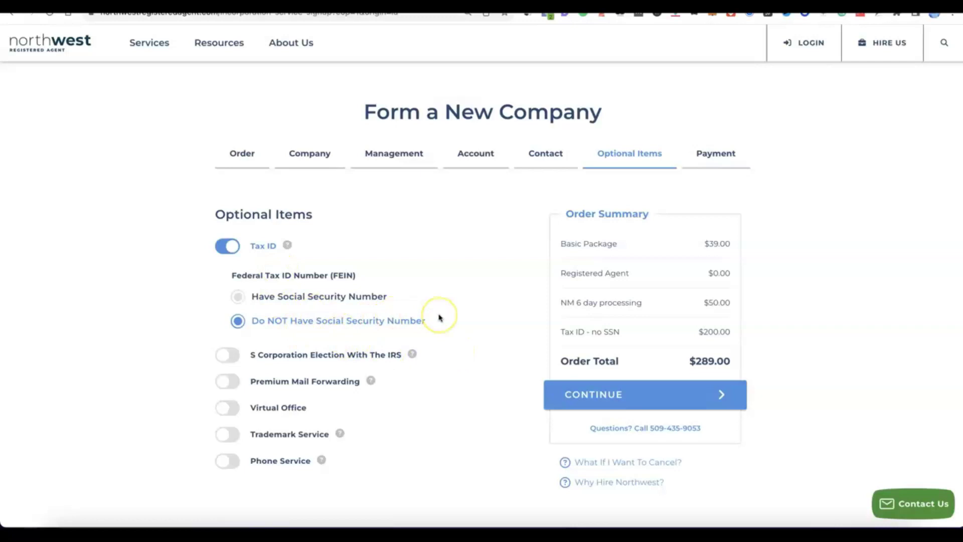
scroll(439, 317, down, 1)
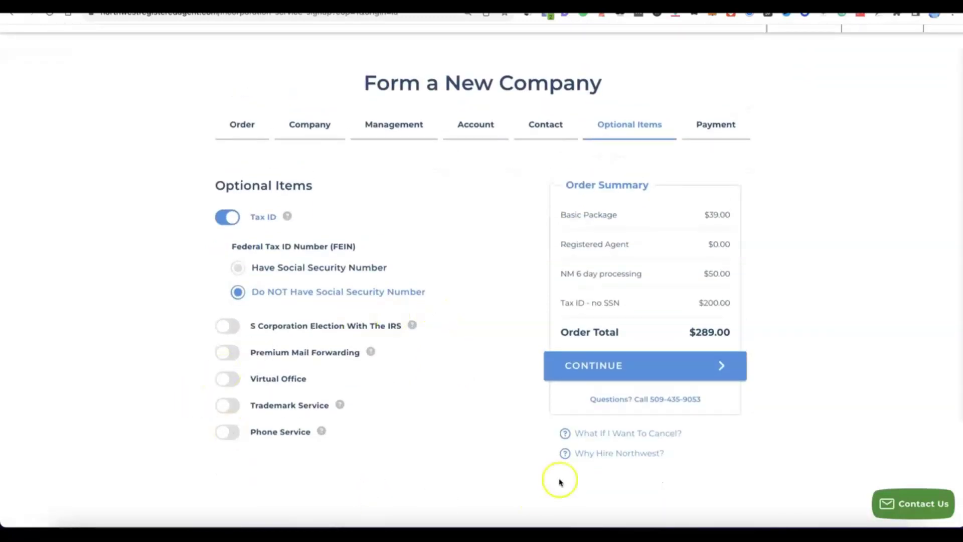
click(610, 366)
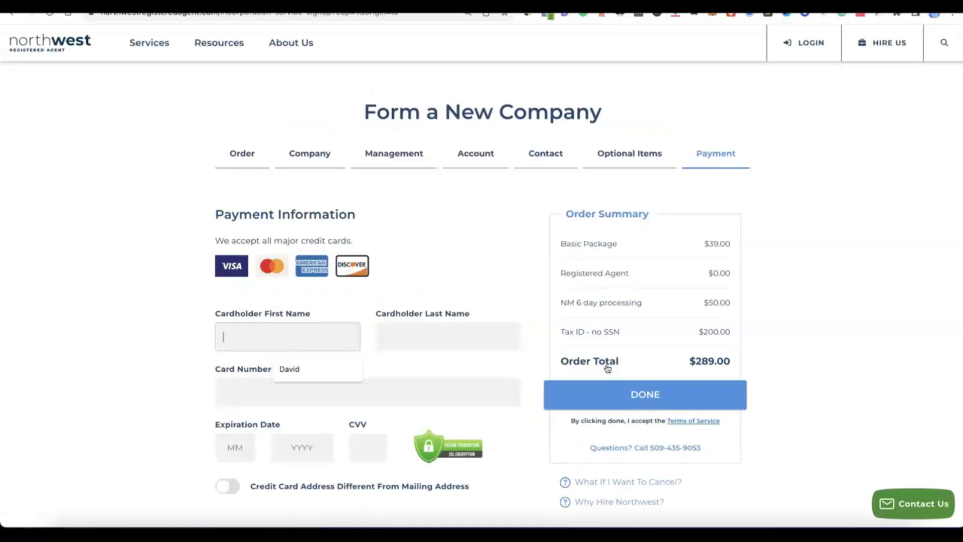
Enter the cardholder's name, card number, expiry date and CVV, then click DONE.
scroll(607, 338, down, 3)
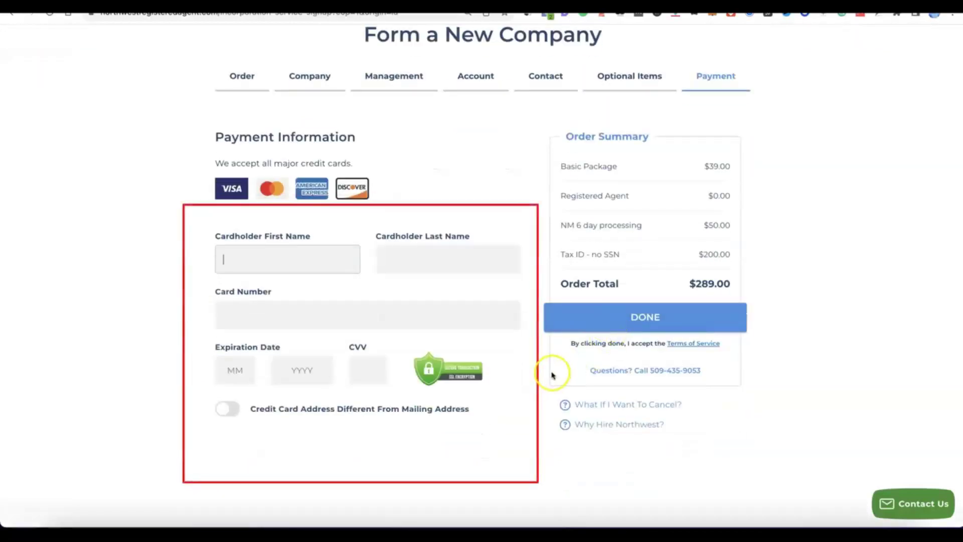
click(264, 259)
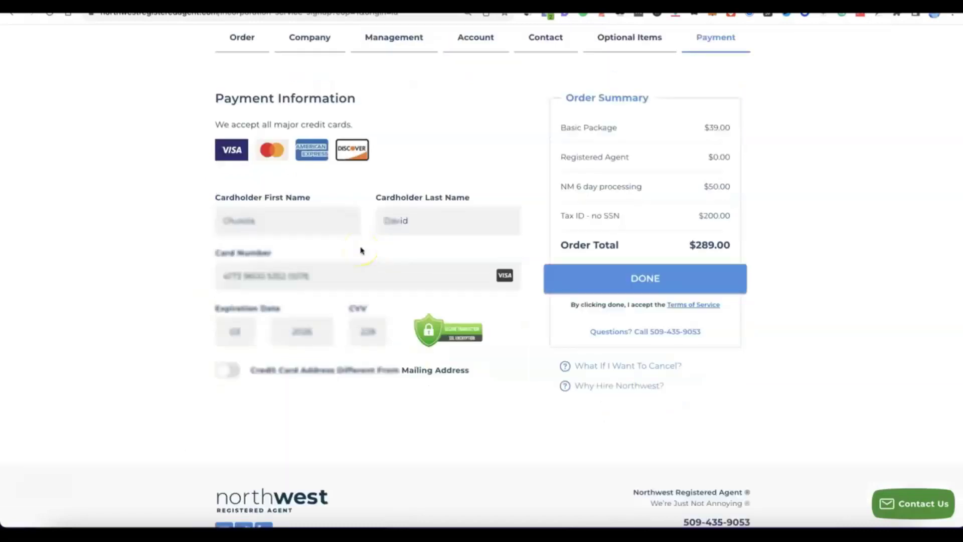
click(613, 279)
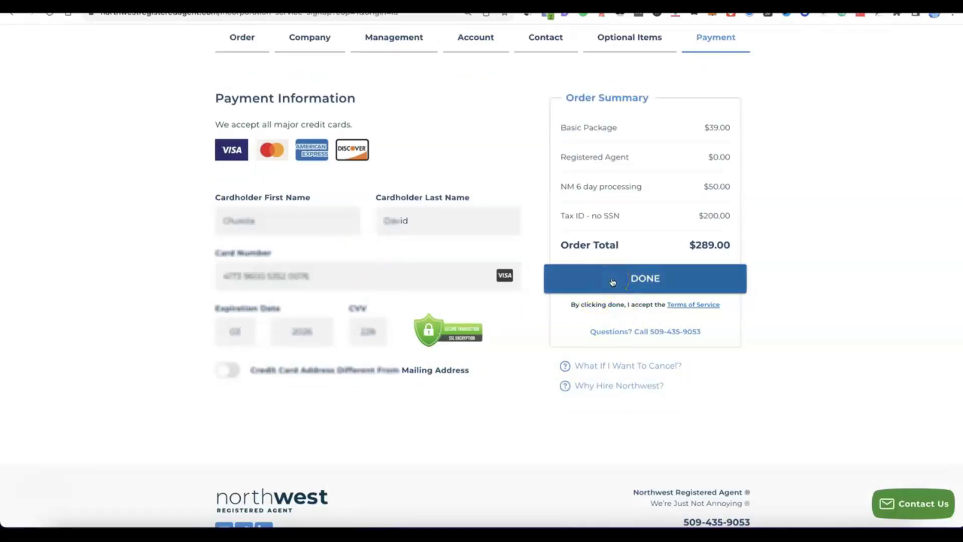
Place the $289.00 order and decline the Important New Business Items with No Thanks.
click(614, 280)
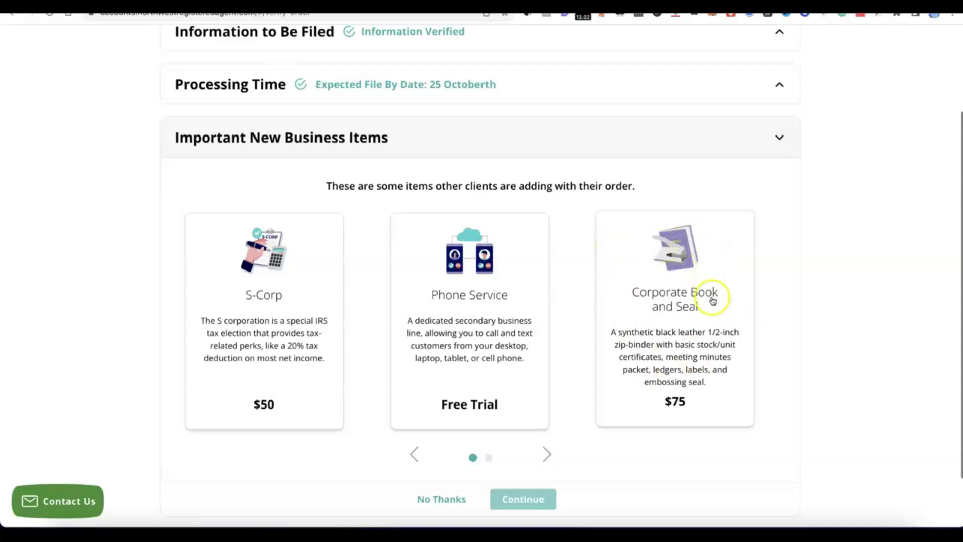
scroll(585, 271, down, 1)
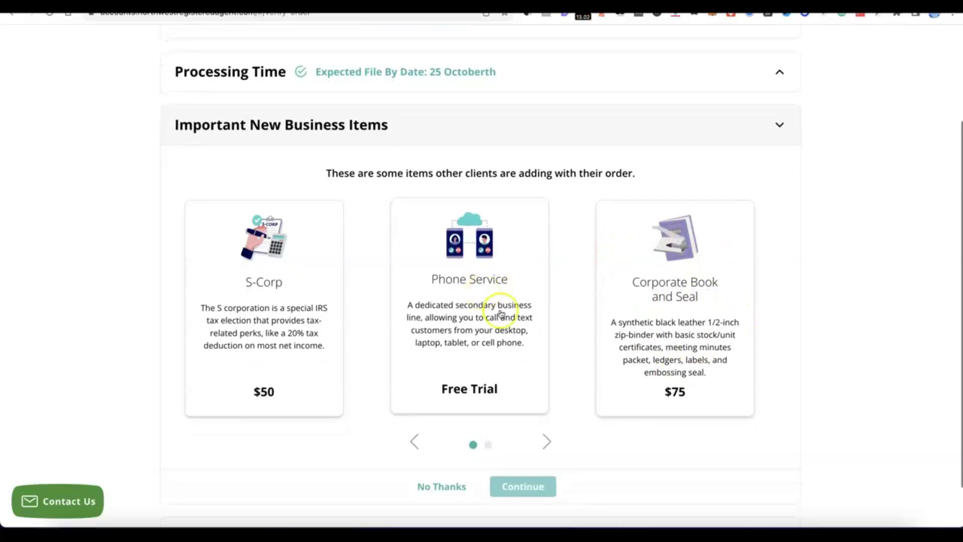
scroll(501, 307, down, 2)
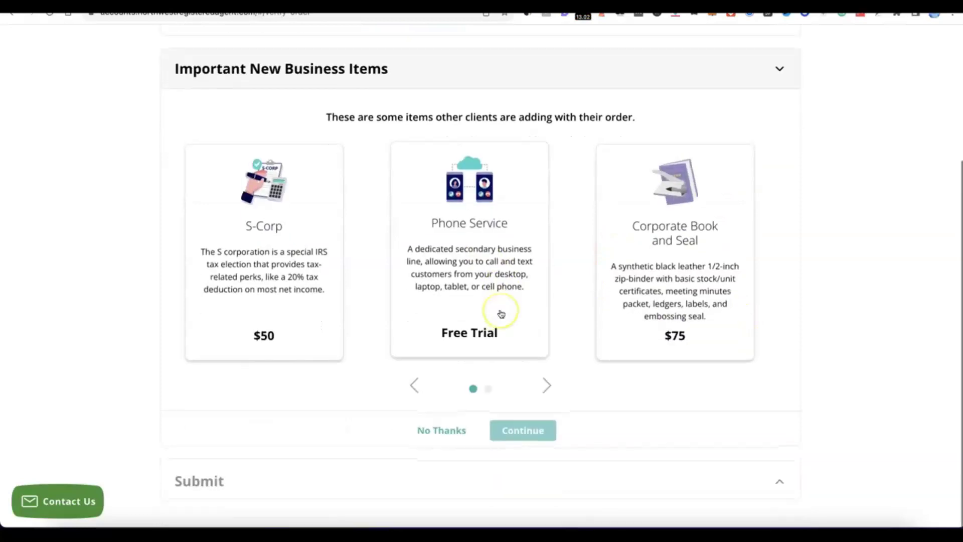
click(445, 435)
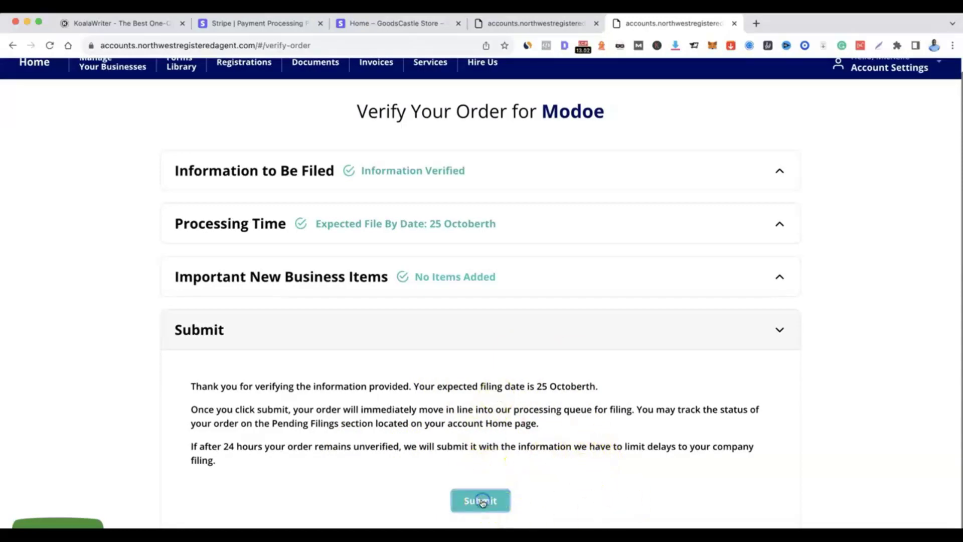
Submit the verified order and expand the Modoe LLC EIN item requiring attention.
click(481, 501)
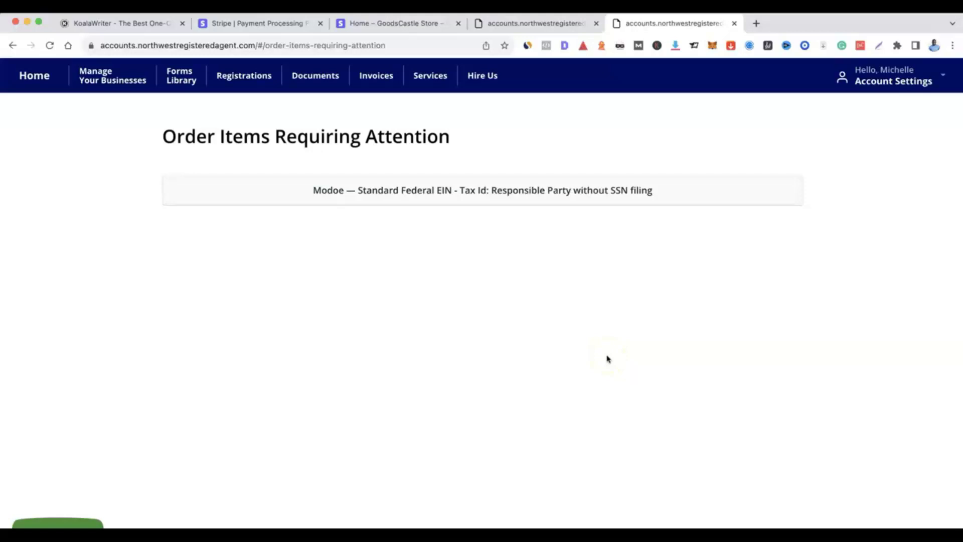
click(445, 190)
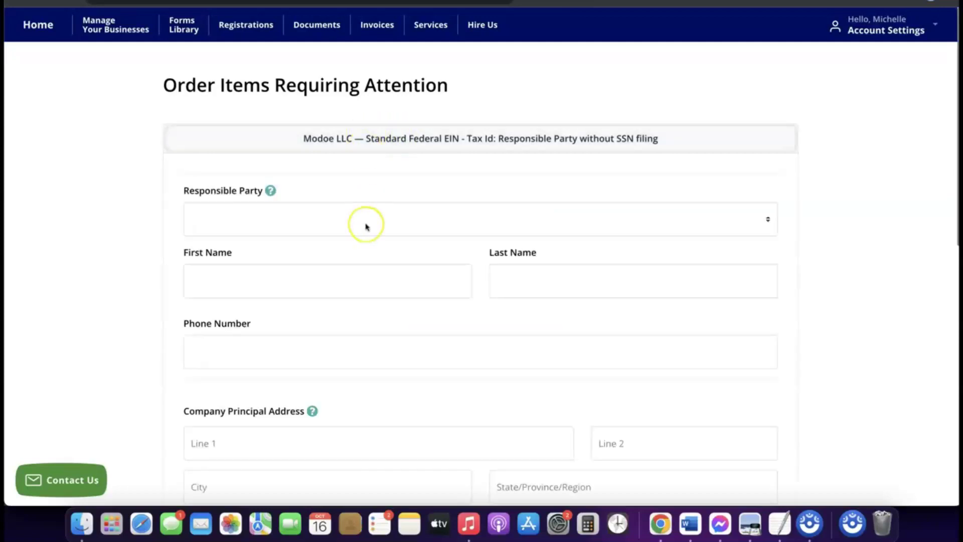
Make the existing contact the EIN form's Responsible Party, then scroll to the principal address fields.
scroll(366, 226, down, 3)
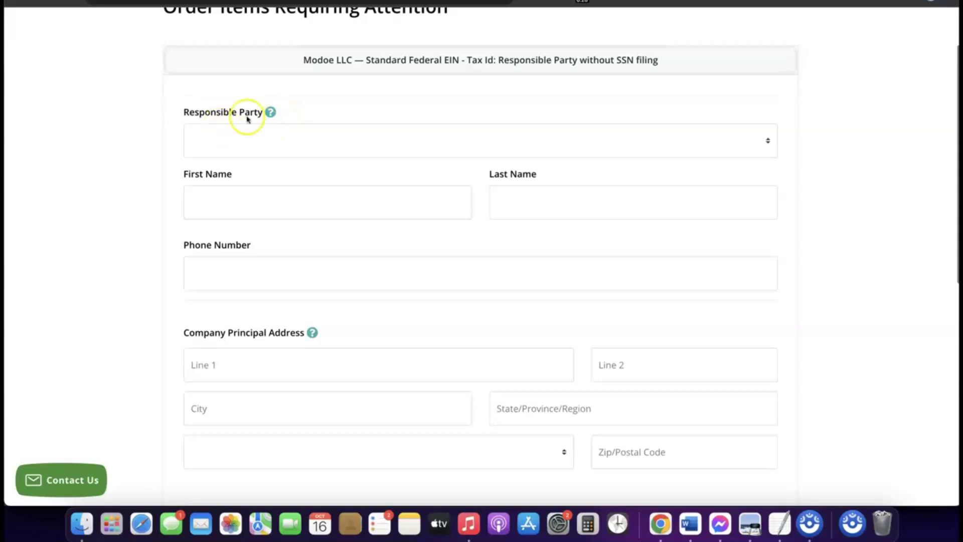
click(264, 133)
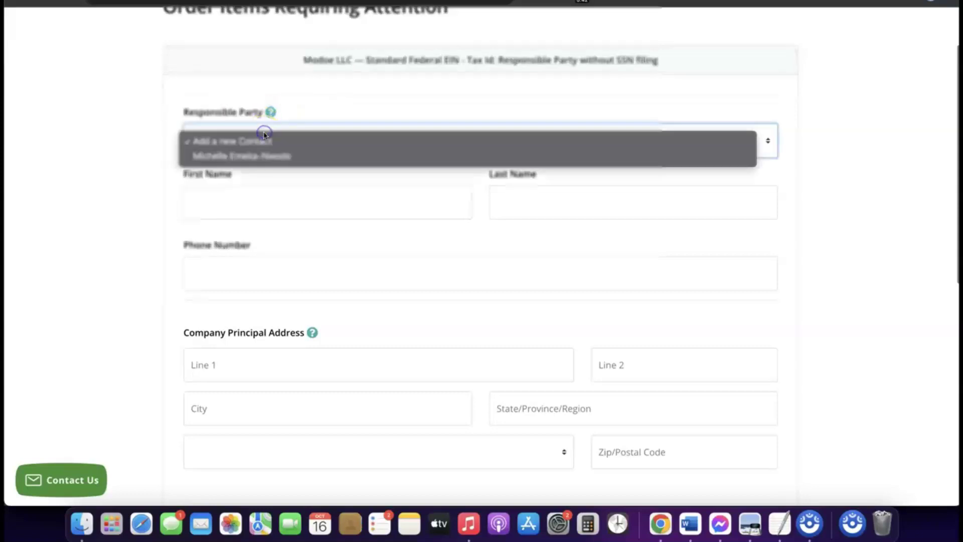
click(254, 158)
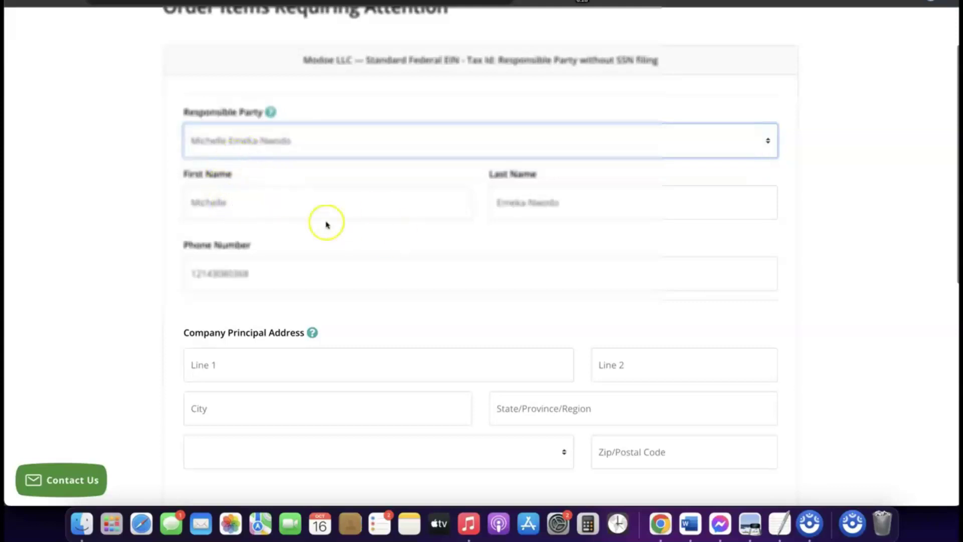
scroll(398, 236, down, 5)
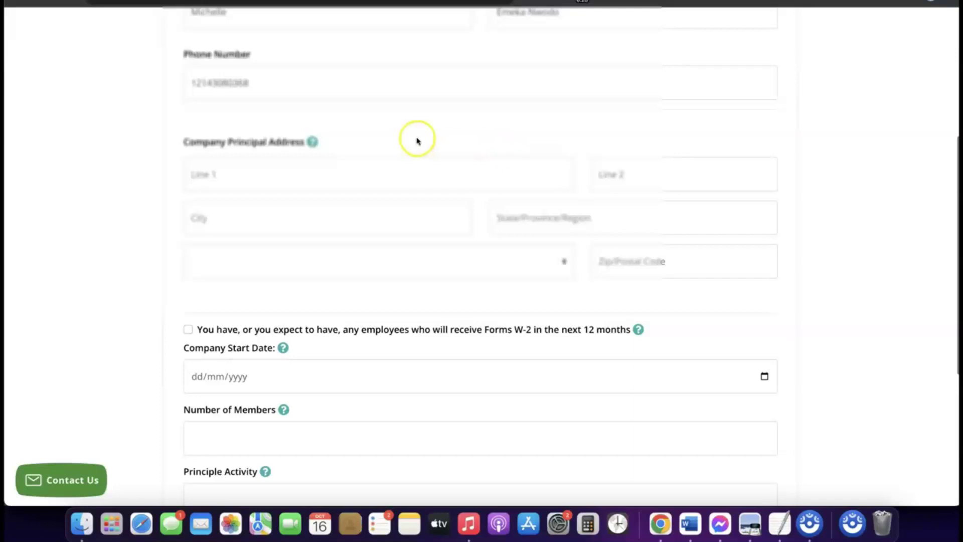
scroll(327, 146, down, 2)
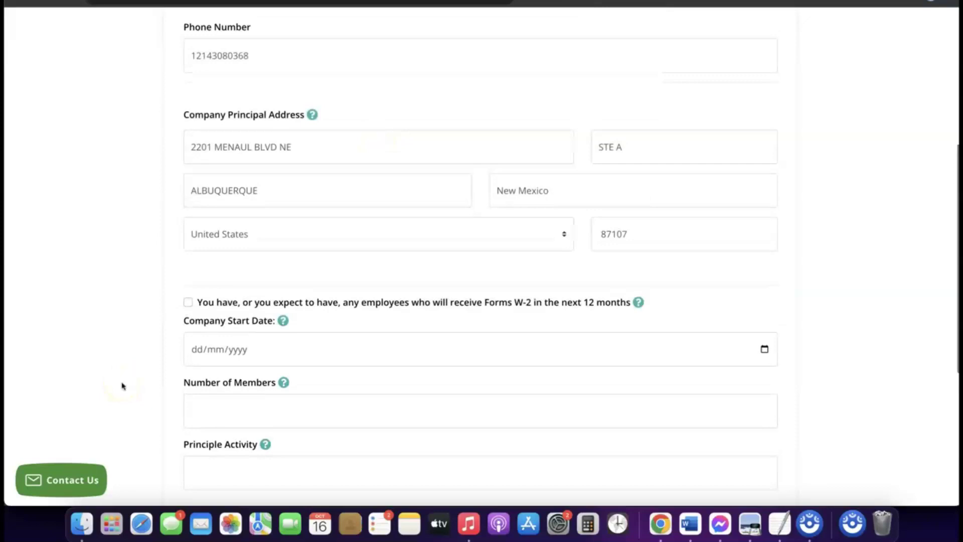
scroll(275, 355, down, 2)
mouse_move(275, 356)
scroll(276, 355, down, 1)
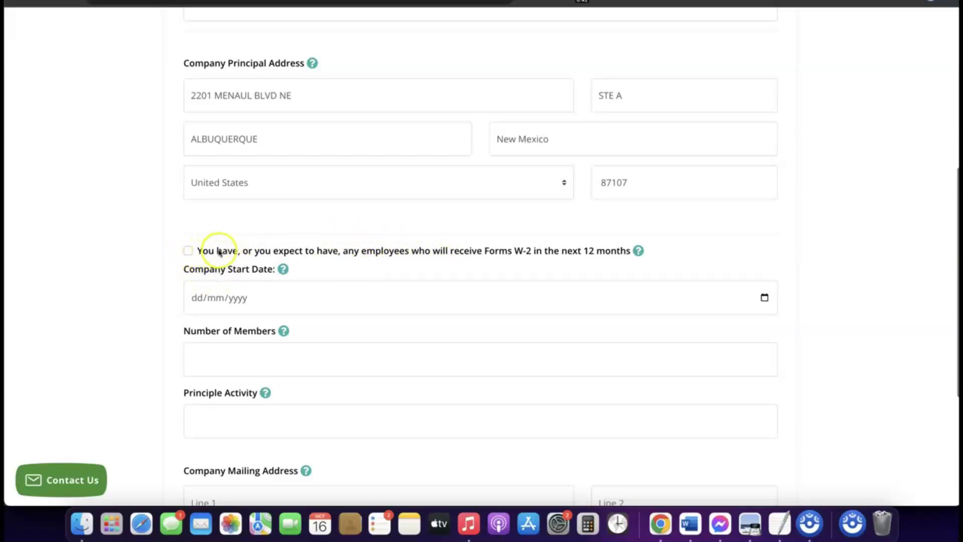
Go to the Company Start Date field and view and dismiss its help note.
scroll(215, 251, down, 1)
scroll(231, 240, down, 1)
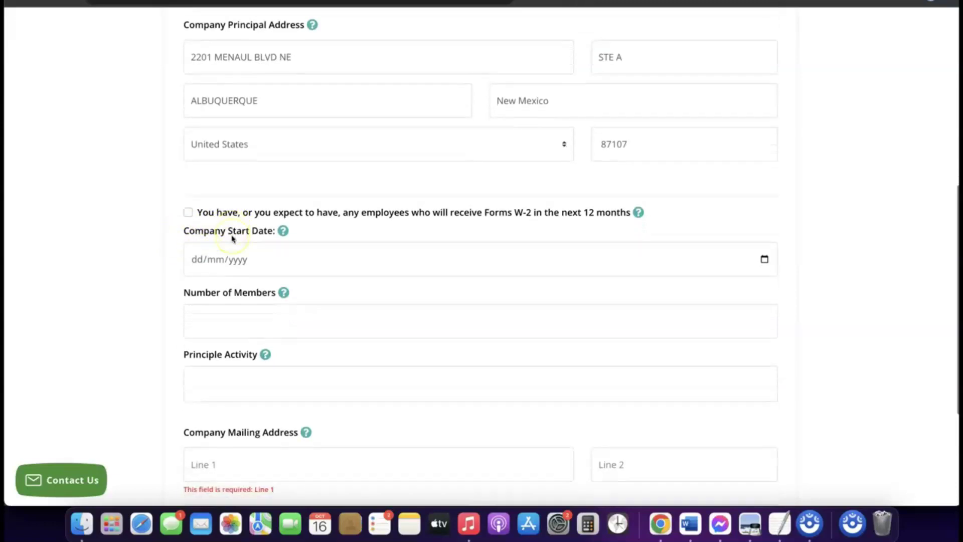
scroll(232, 238, down, 1)
click(234, 256)
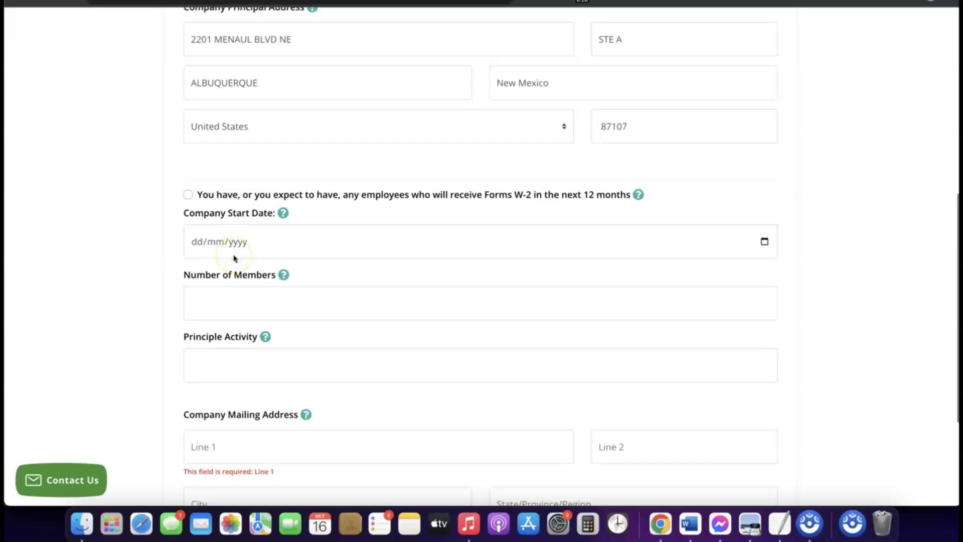
click(232, 244)
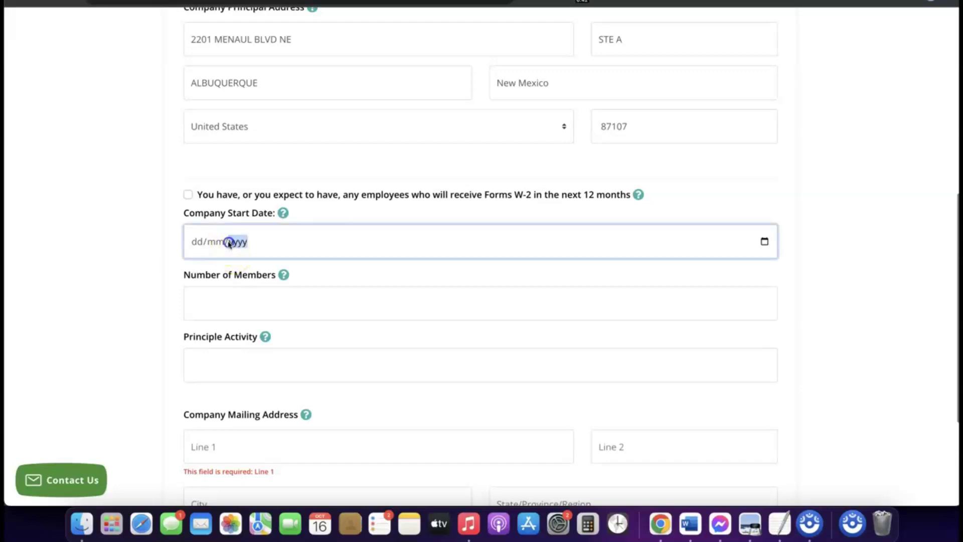
click(203, 245)
click(261, 226)
click(282, 213)
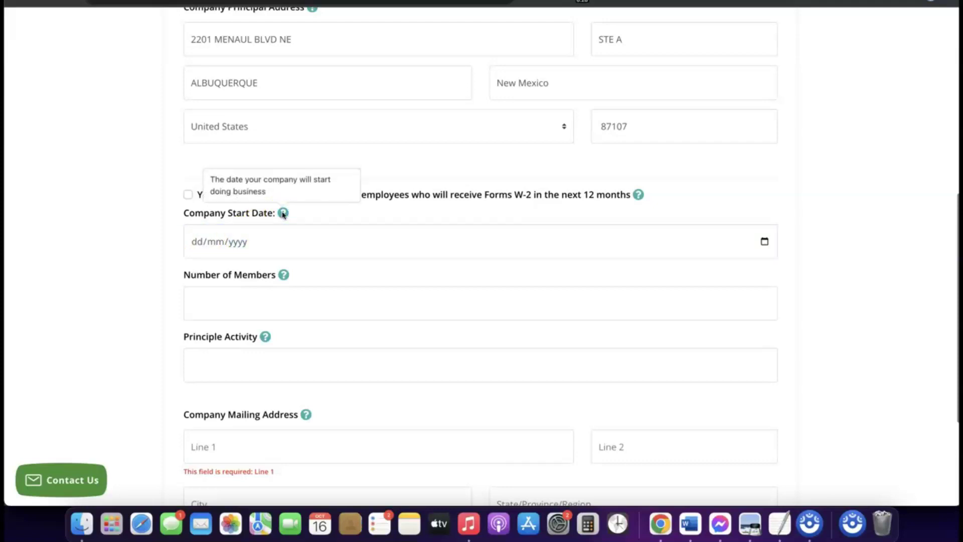
click(282, 213)
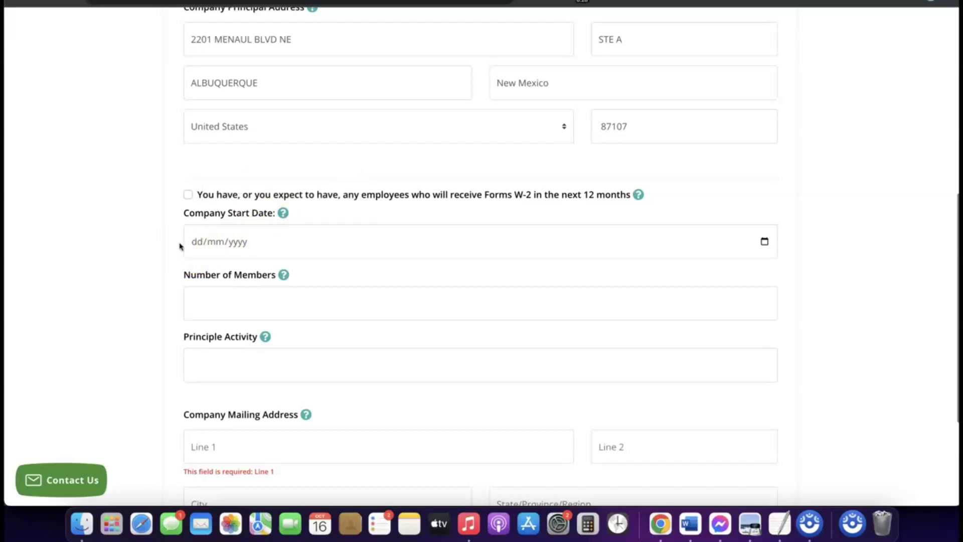
click(220, 245)
Use the calendar picker to set the Company Start Date to 16/01/2024.
click(764, 241)
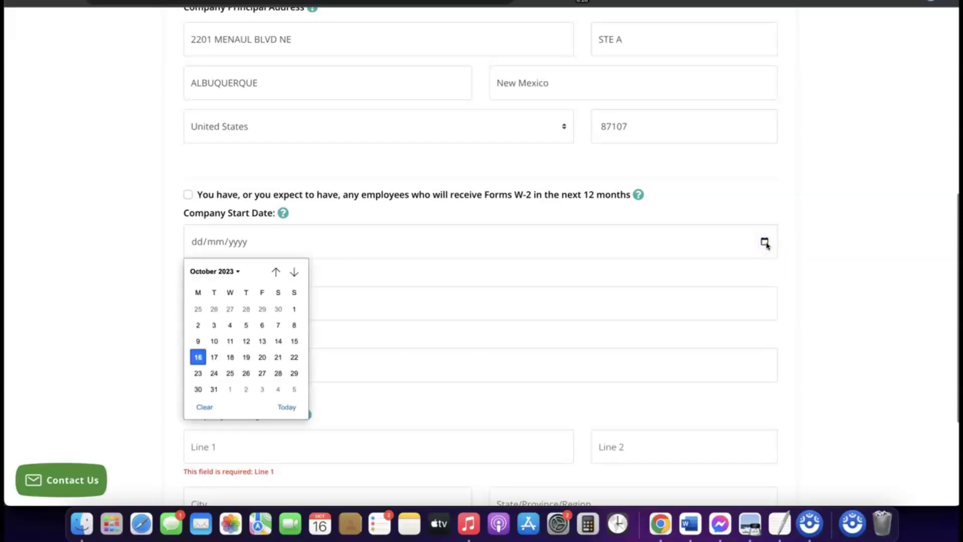
click(235, 272)
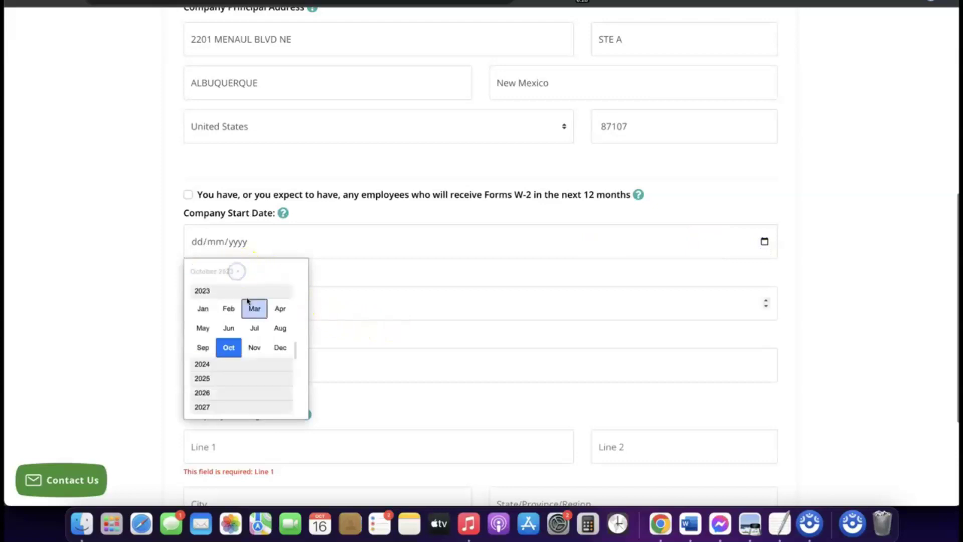
click(214, 364)
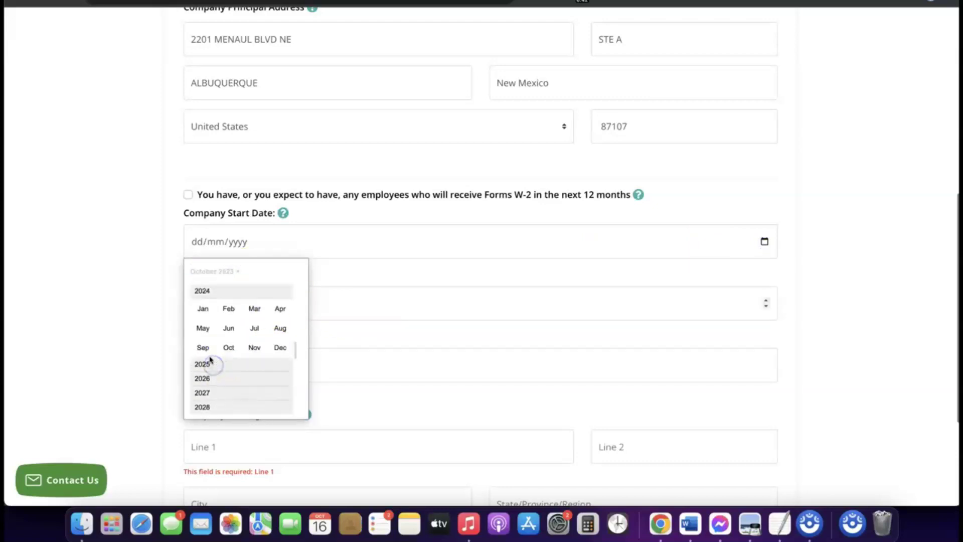
click(203, 310)
key(Return)
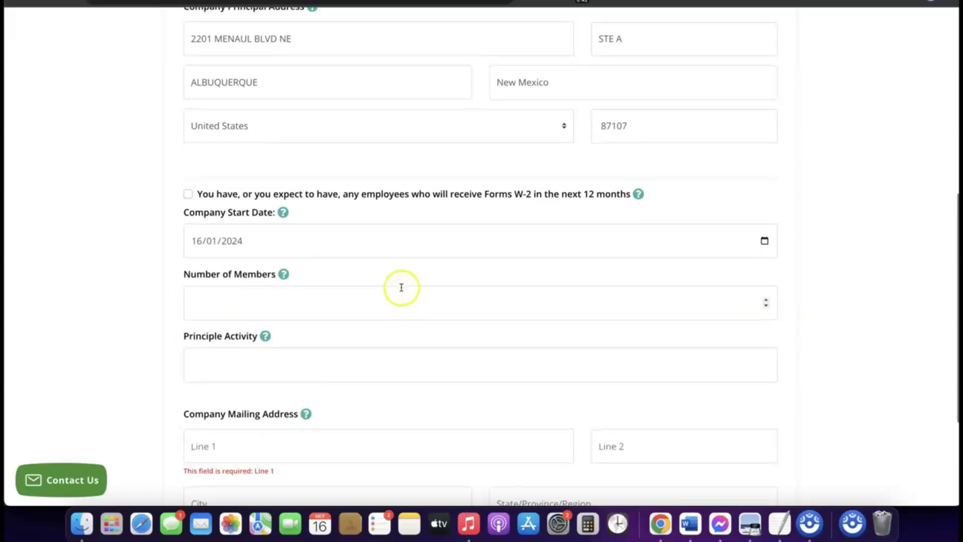
scroll(402, 288, down, 1)
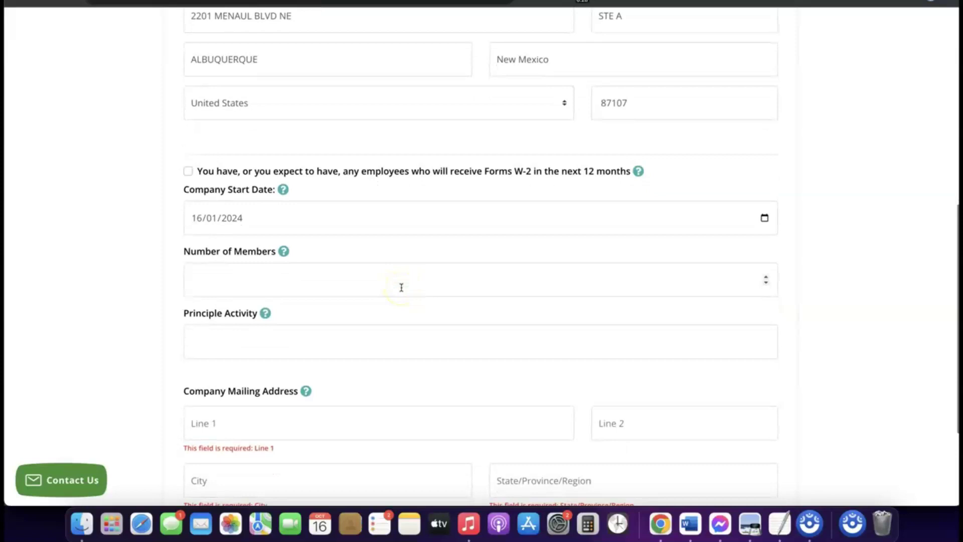
click(354, 280)
Enter 1 as the Number of Members.
click(339, 280)
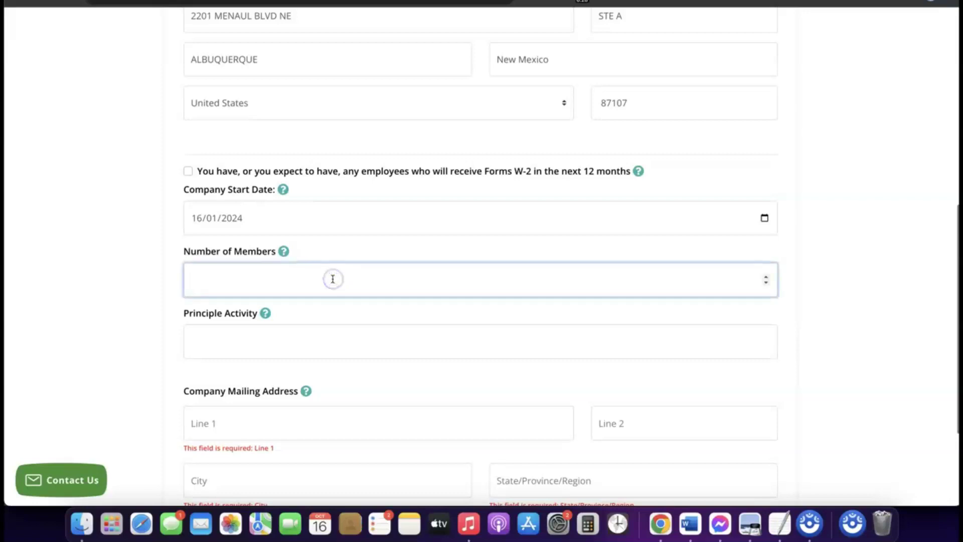
text(1)
click(335, 281)
scroll(336, 282, down, 2)
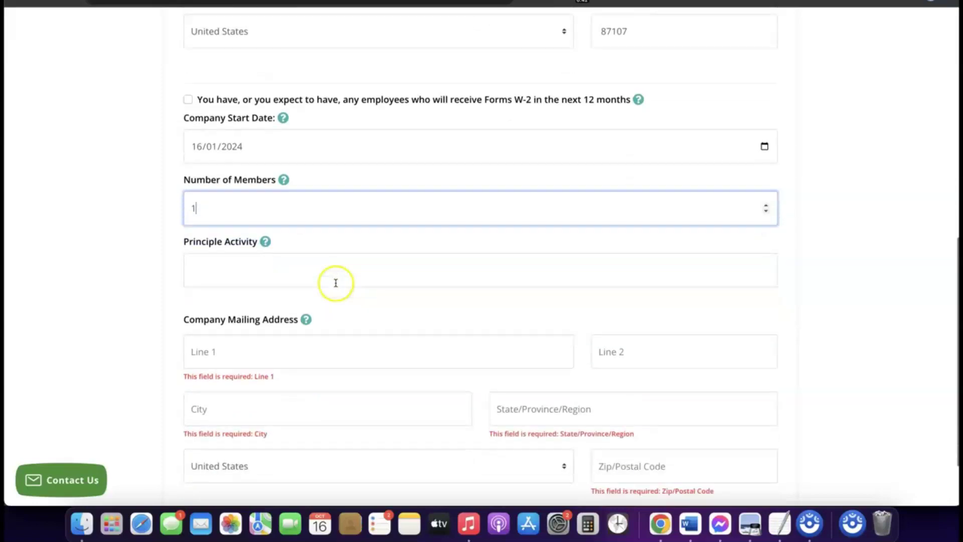
Enter eCommerce as the Principle Activity.
click(301, 267)
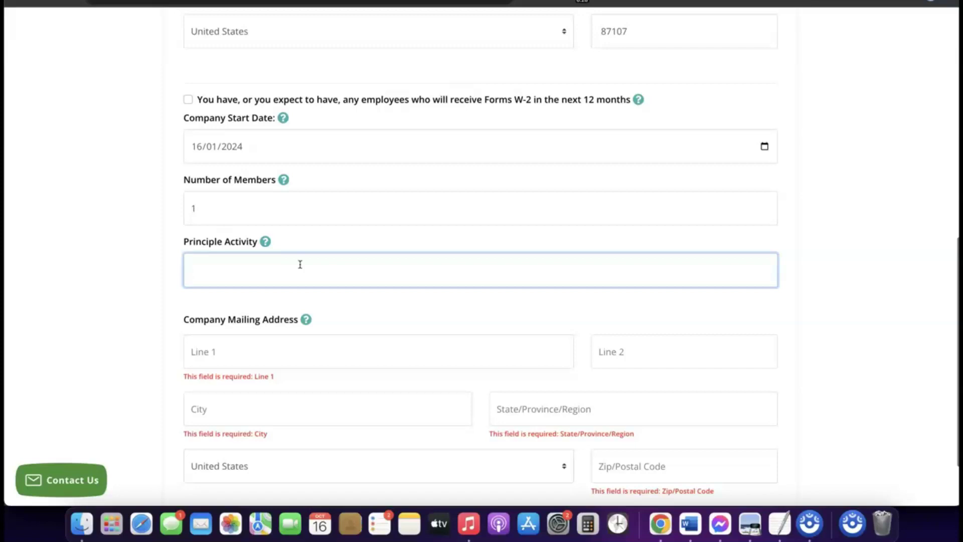
text(eCommerce)
scroll(299, 264, up, 1)
click(271, 286)
scroll(270, 285, down, 3)
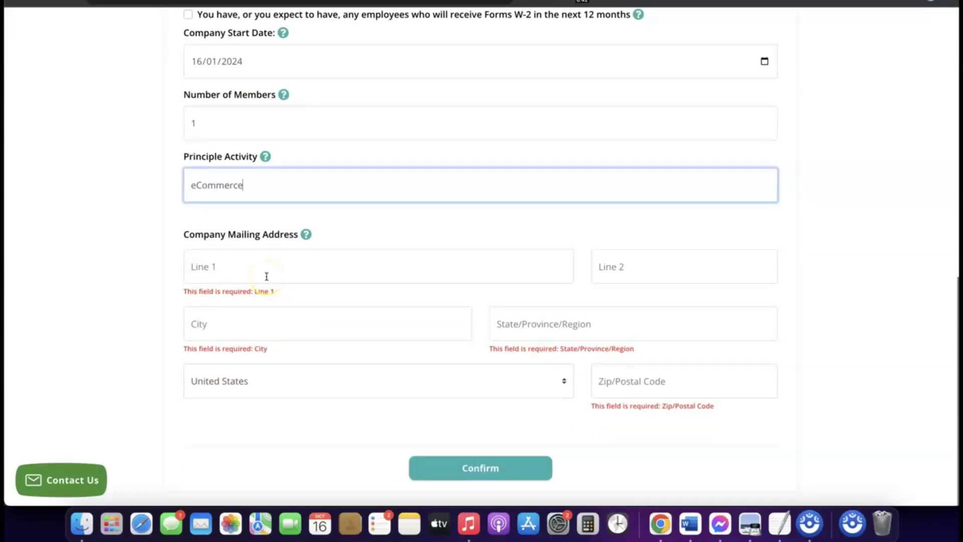
scroll(266, 276, up, 10)
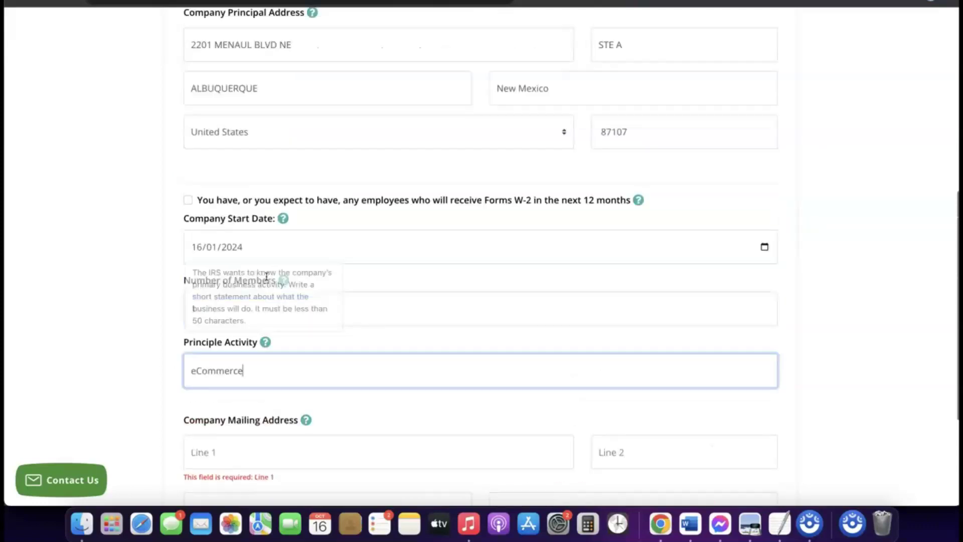
scroll(267, 276, down, 4)
scroll(266, 276, down, 4)
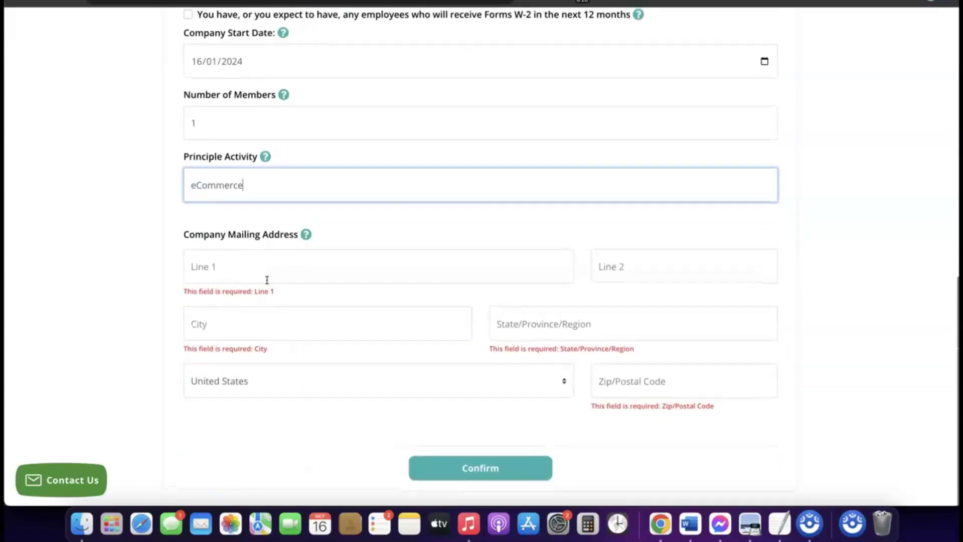
scroll(266, 275, up, 5)
Copy the principal address first line into the company mailing address.
scroll(268, 287, up, 2)
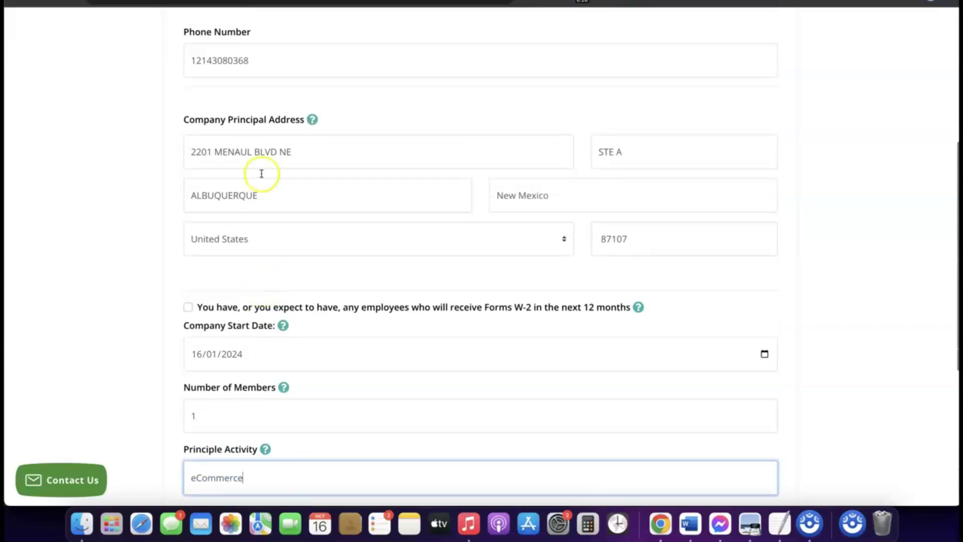
click(267, 152)
triple_click(267, 152)
right_click(268, 152)
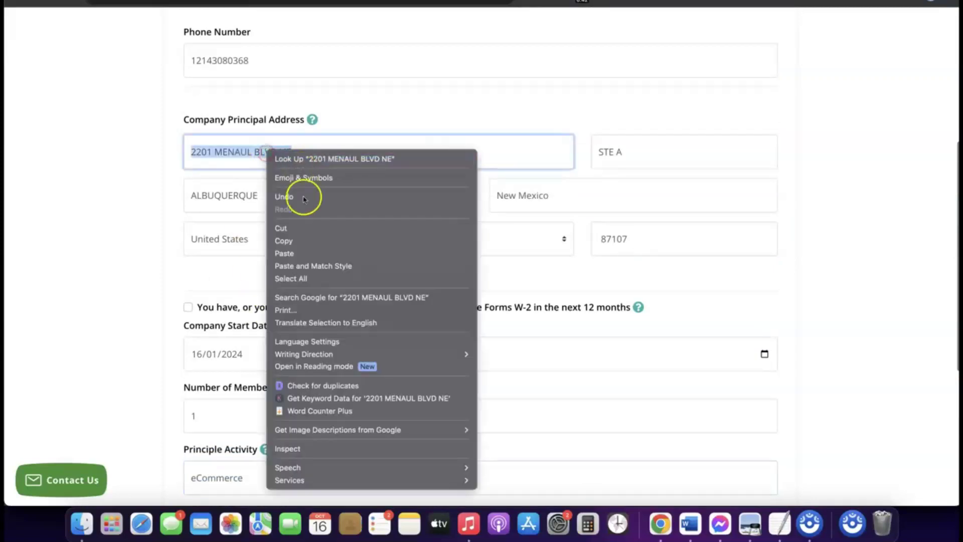
click(296, 242)
scroll(296, 243, down, 6)
click(249, 266)
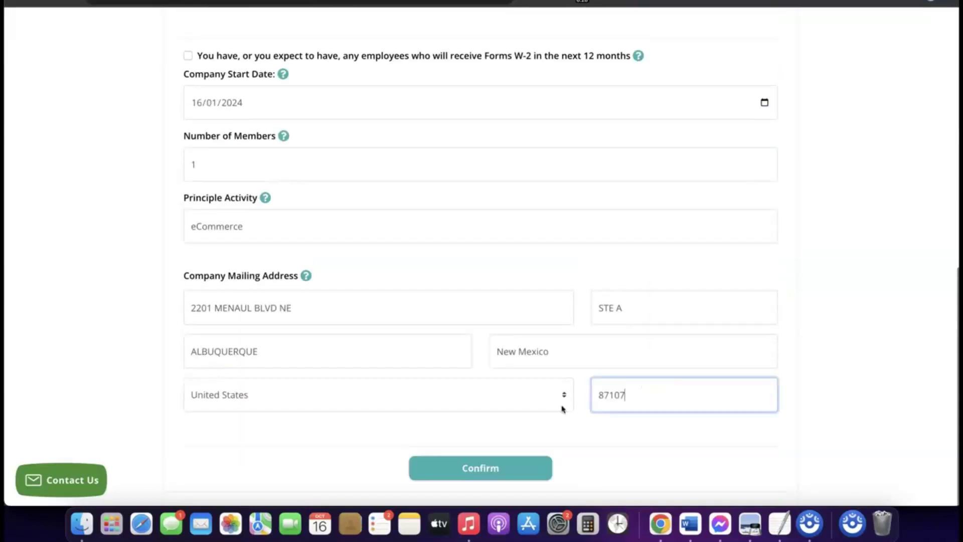
Open the Stripe homepage at stripe.com.
click(563, 427)
click(531, 425)
click(440, 406)
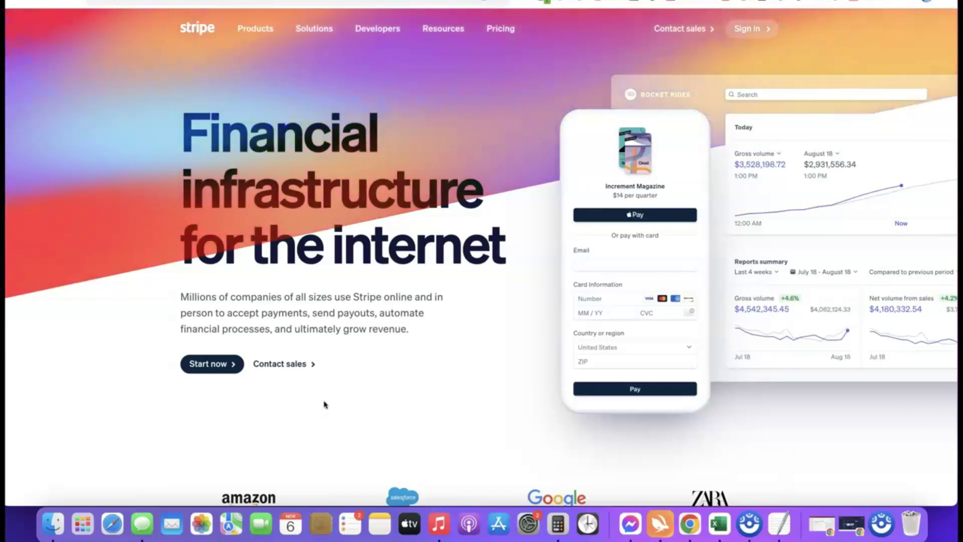
Sign in to Stripe with the saved email and password, reaching the GoodsCastle Store dashboard.
click(279, 412)
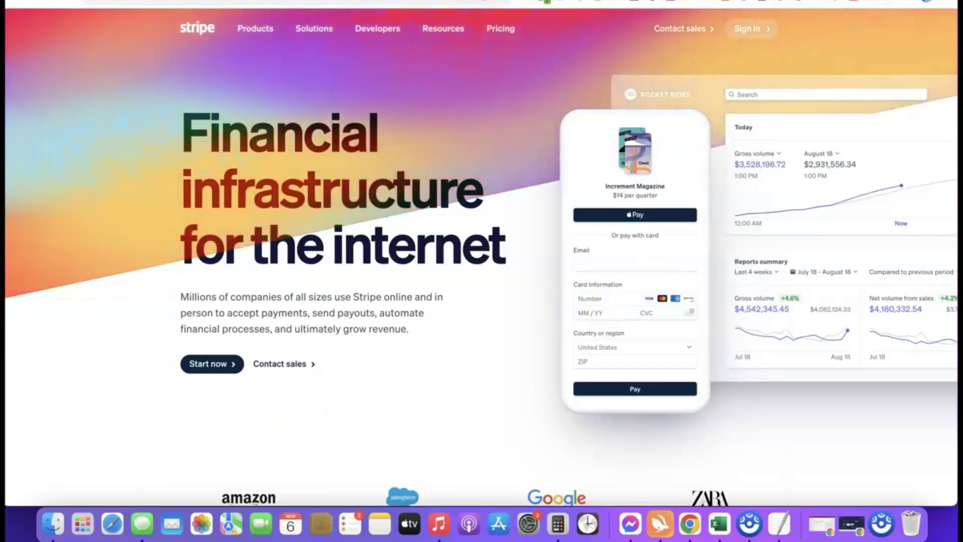
click(757, 11)
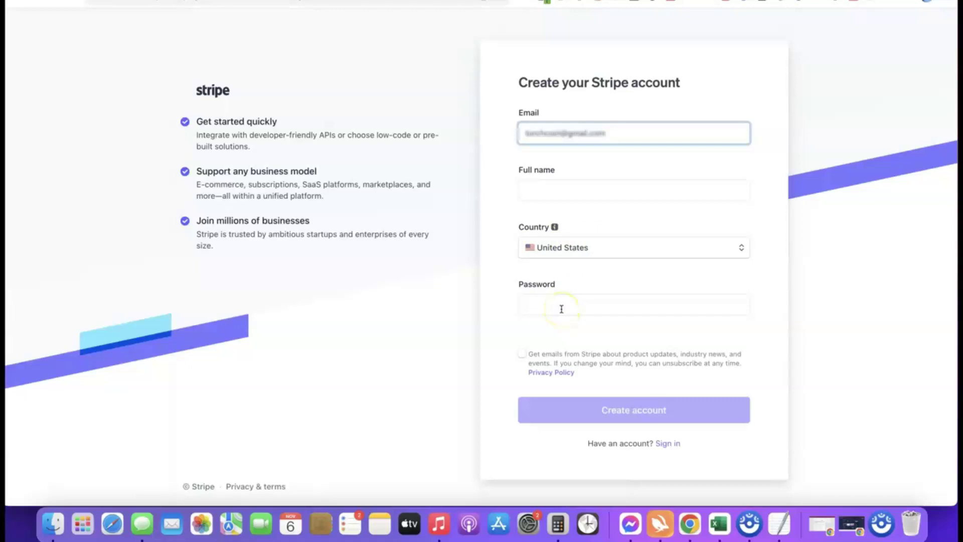
text(m)
click(707, 7)
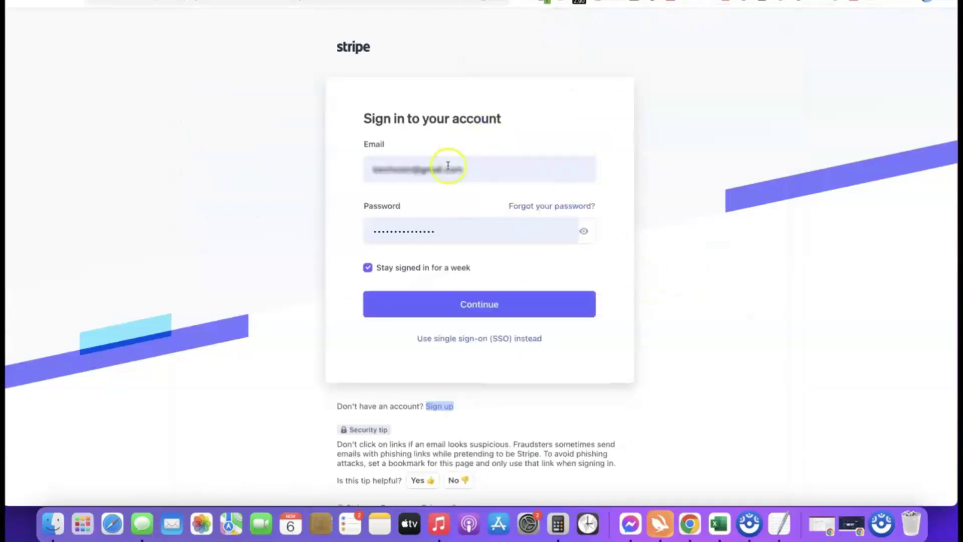
click(464, 308)
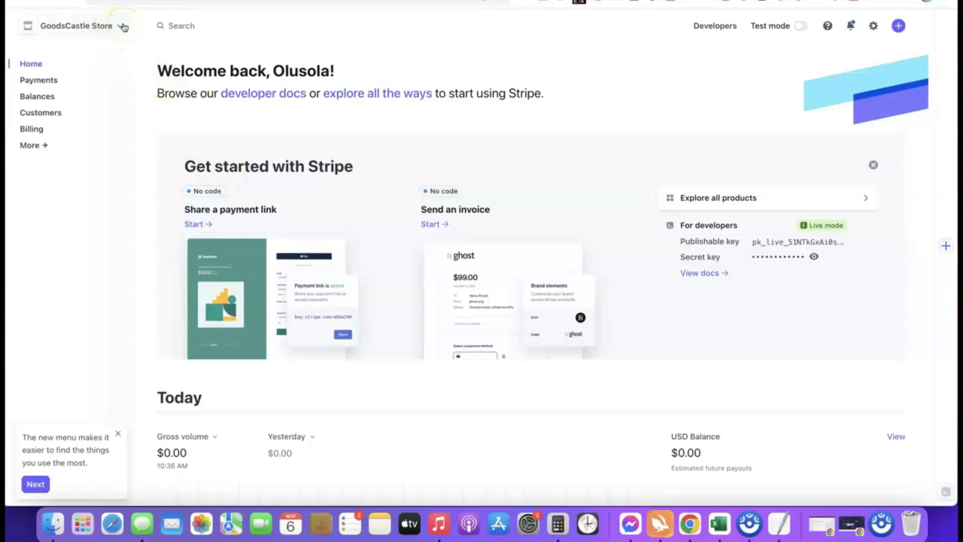
Create a new Stripe account named 'Affiliate Blueprint' from the account switcher.
click(123, 27)
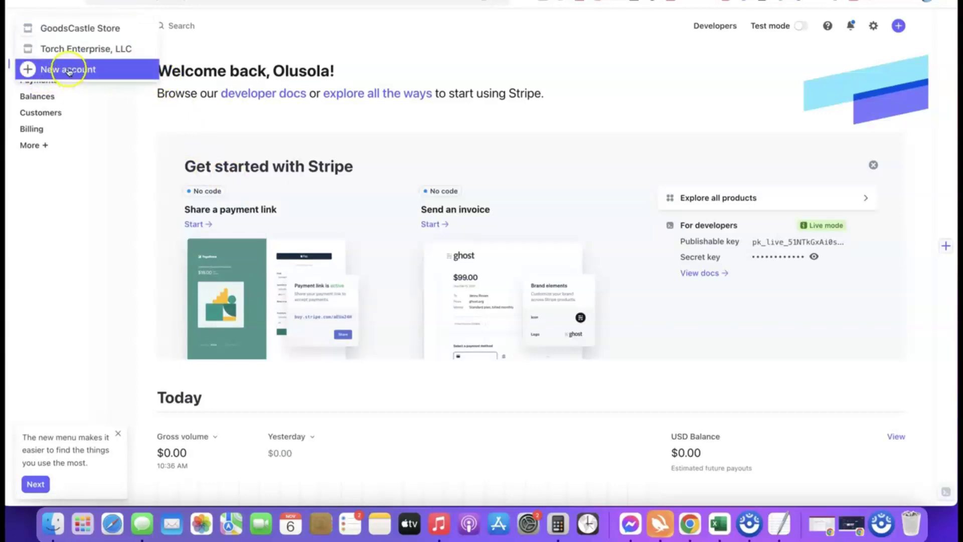
click(69, 71)
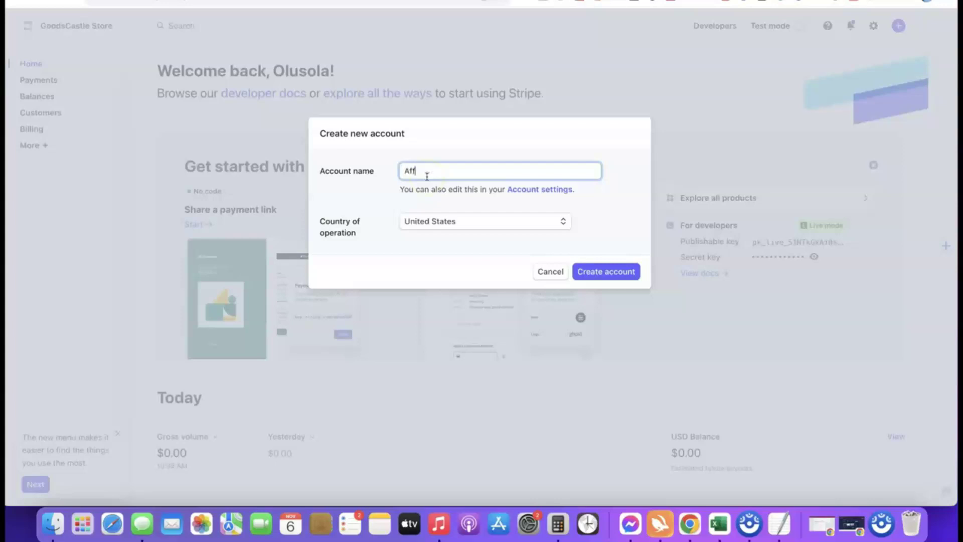
text(iate Blueprint)
click(396, 199)
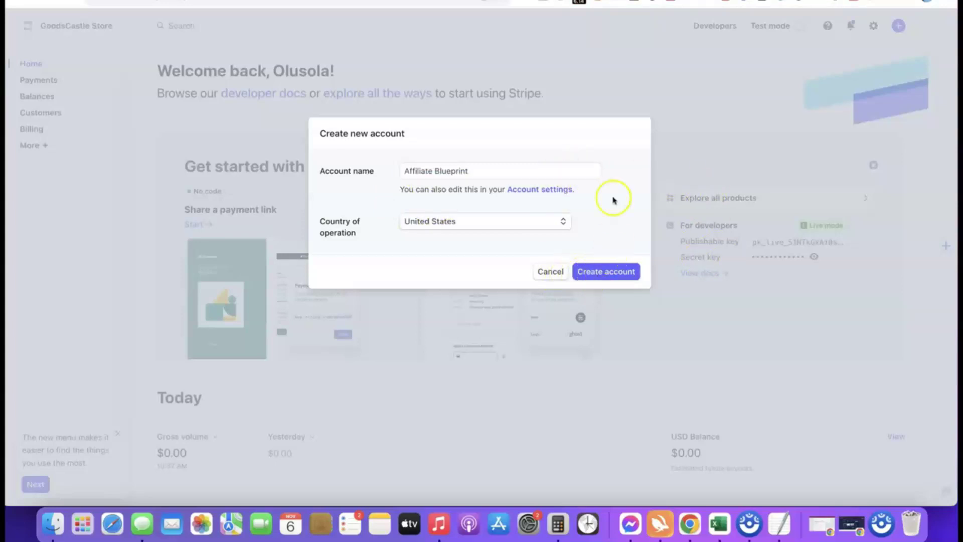
click(602, 273)
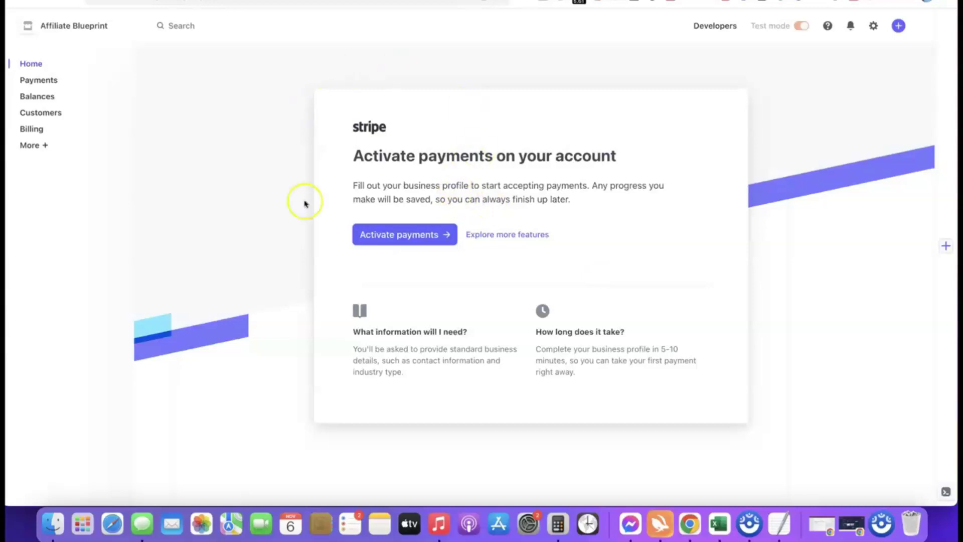
Begin payment activation with business type Company and structure Sole proprietorship, then continue.
click(398, 235)
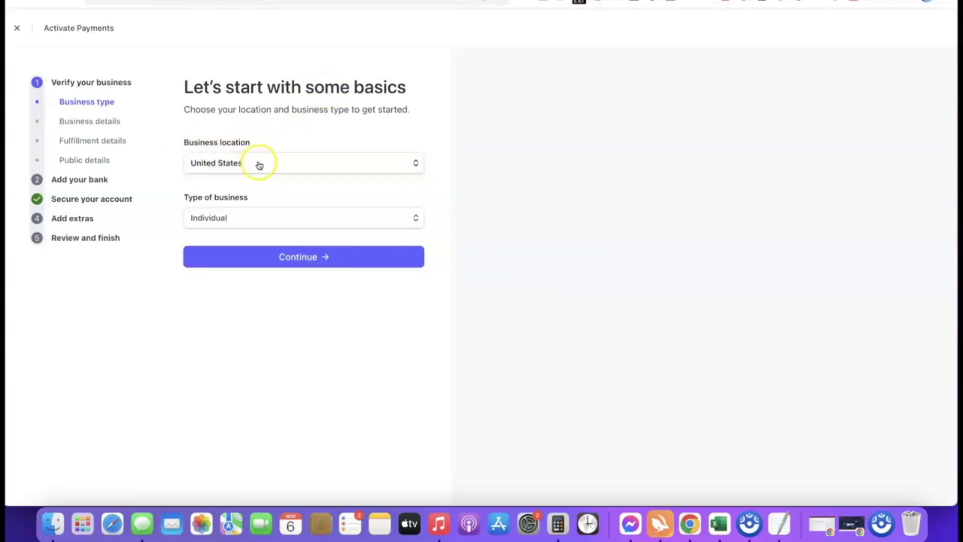
mouse_move(249, 196)
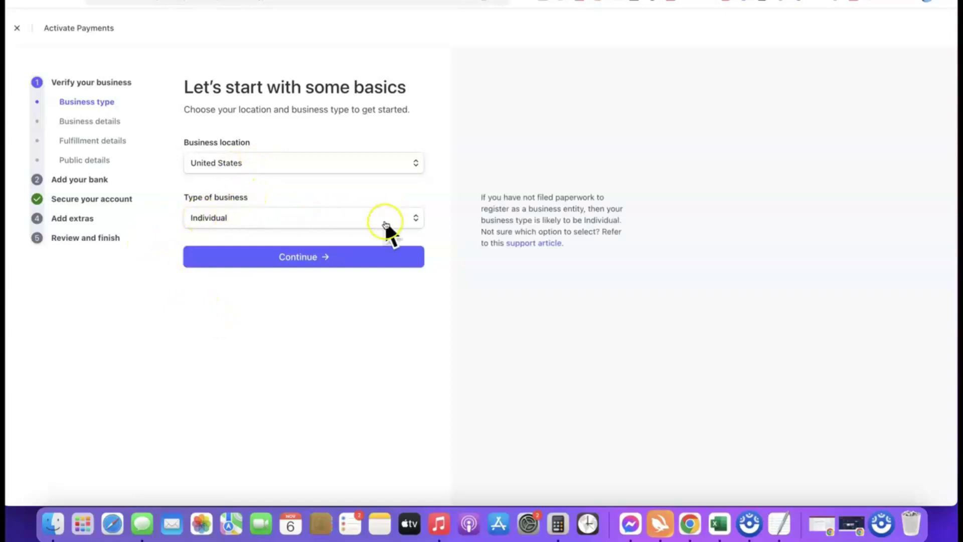
click(414, 219)
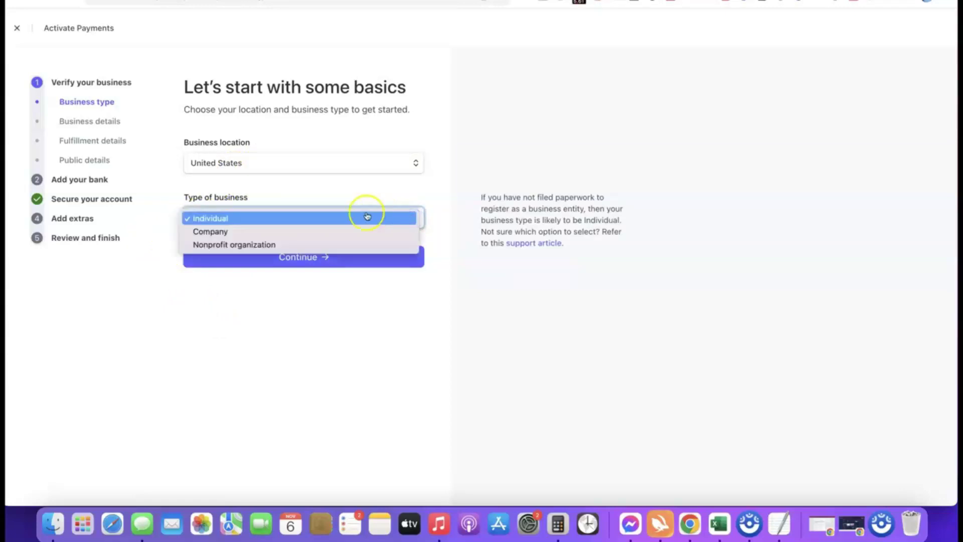
click(220, 234)
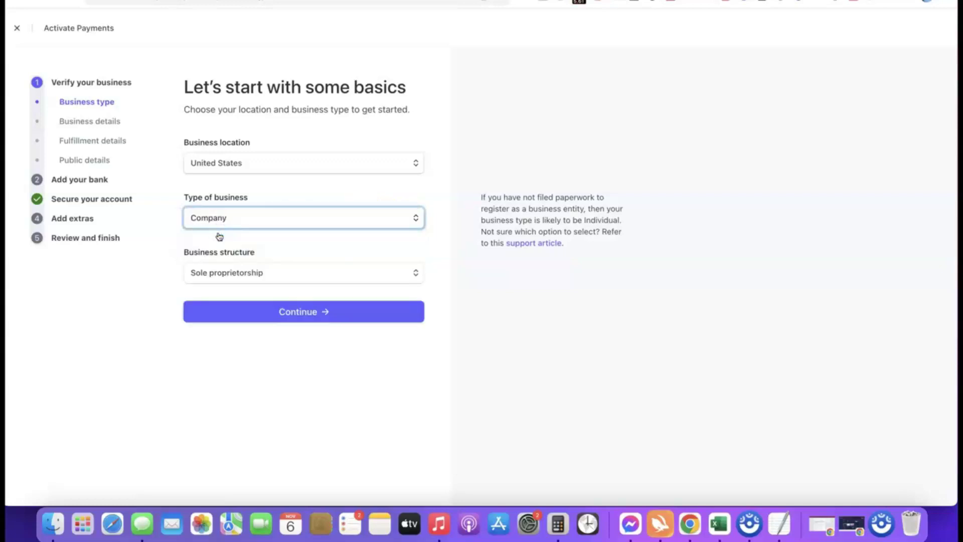
click(282, 272)
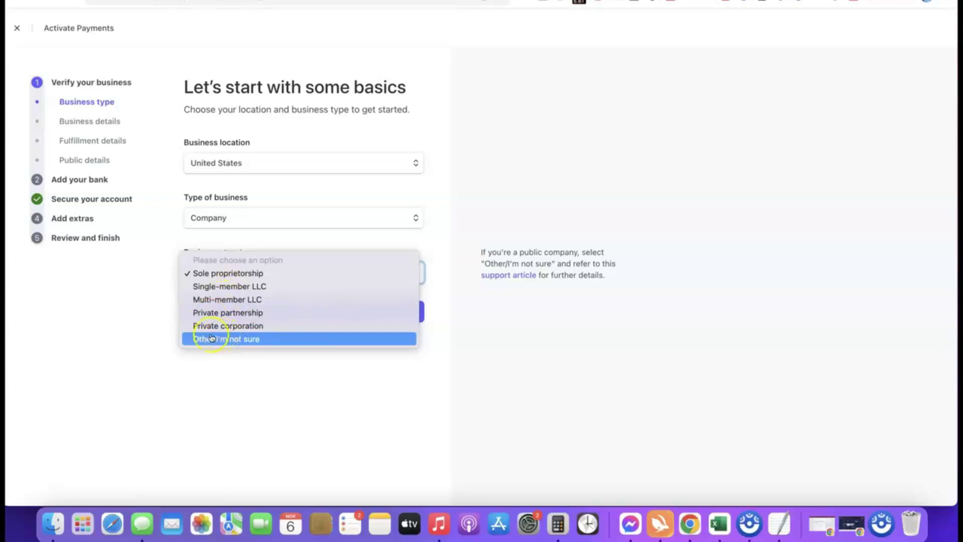
click(208, 274)
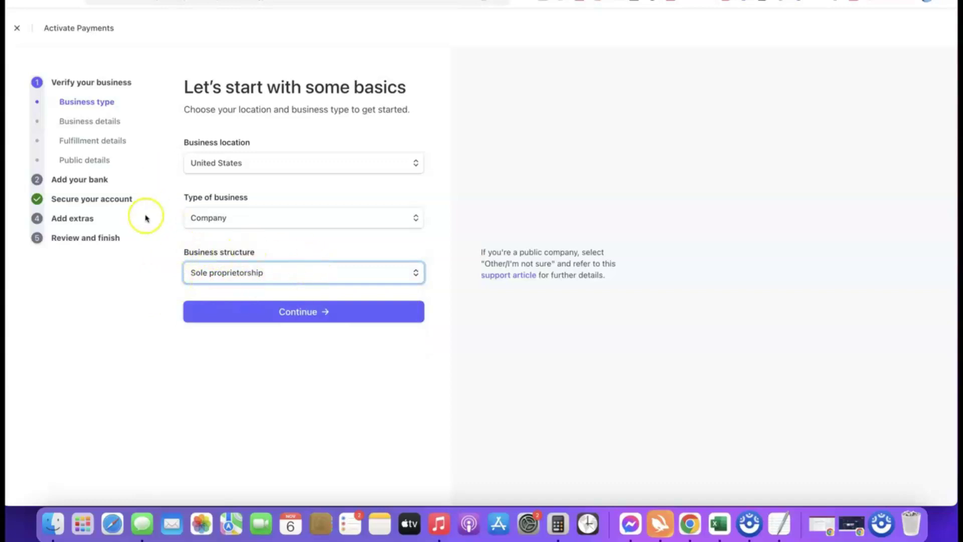
click(301, 312)
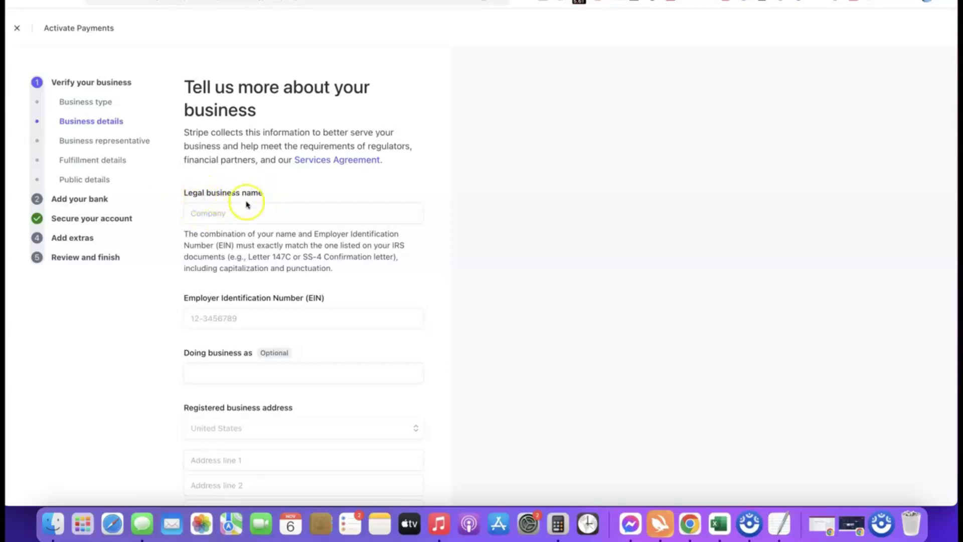
Enter the legal business name 'Torch Enterprise LLC' and paste in the EIN.
click(241, 211)
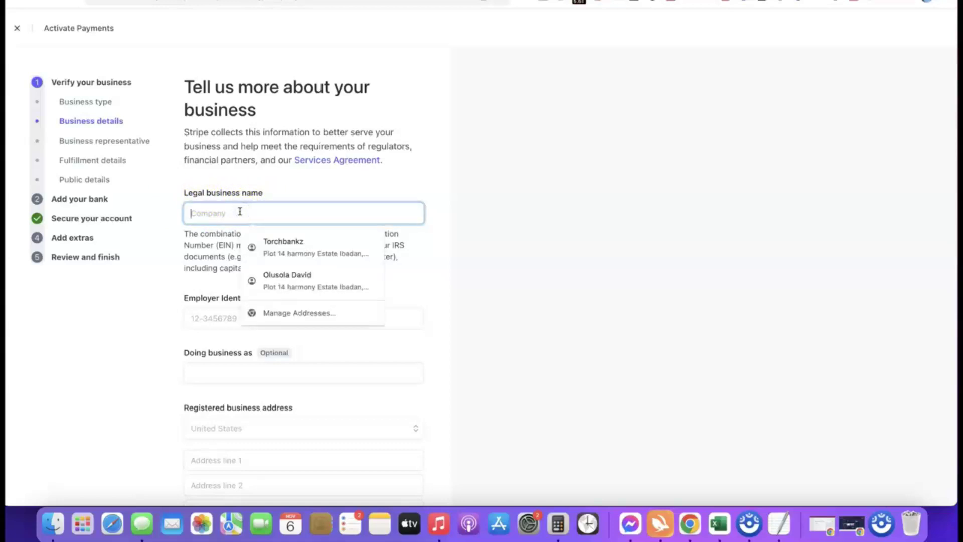
text(Torch Enterprise LLC)
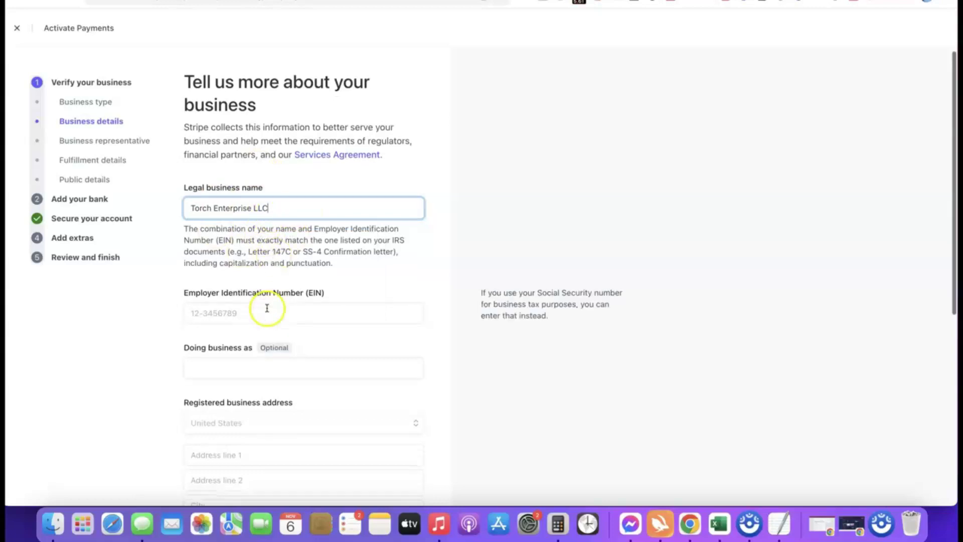
scroll(267, 306, down, 2)
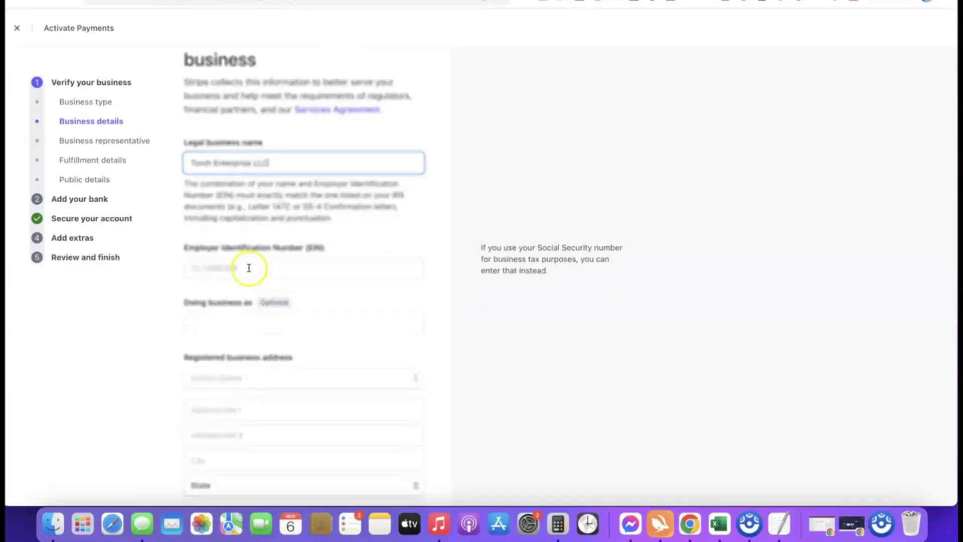
scroll(247, 262, down, 1)
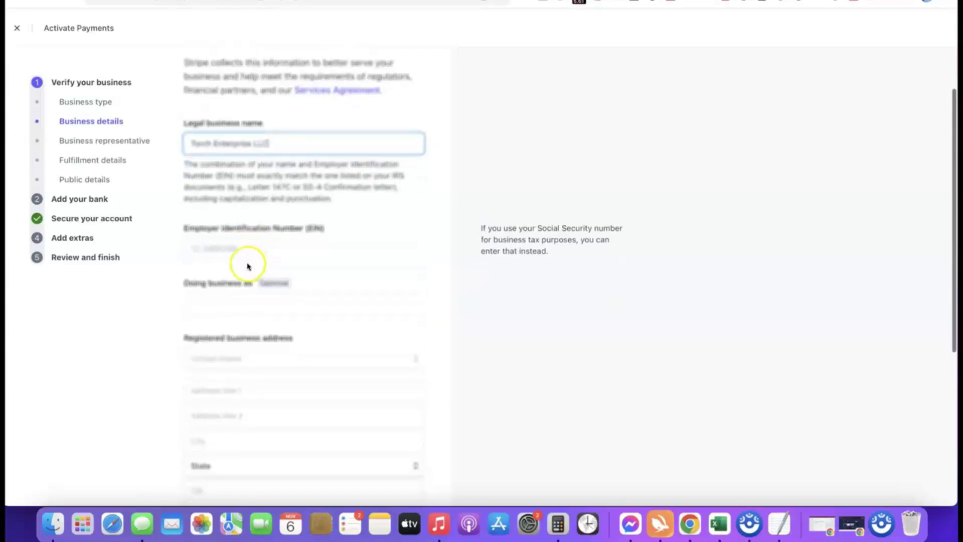
click(248, 249)
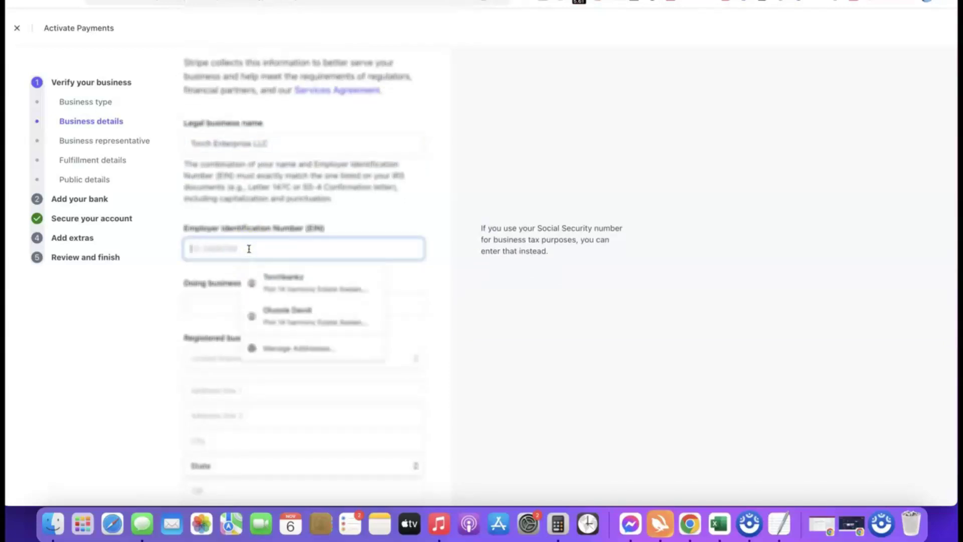
click(181, 269)
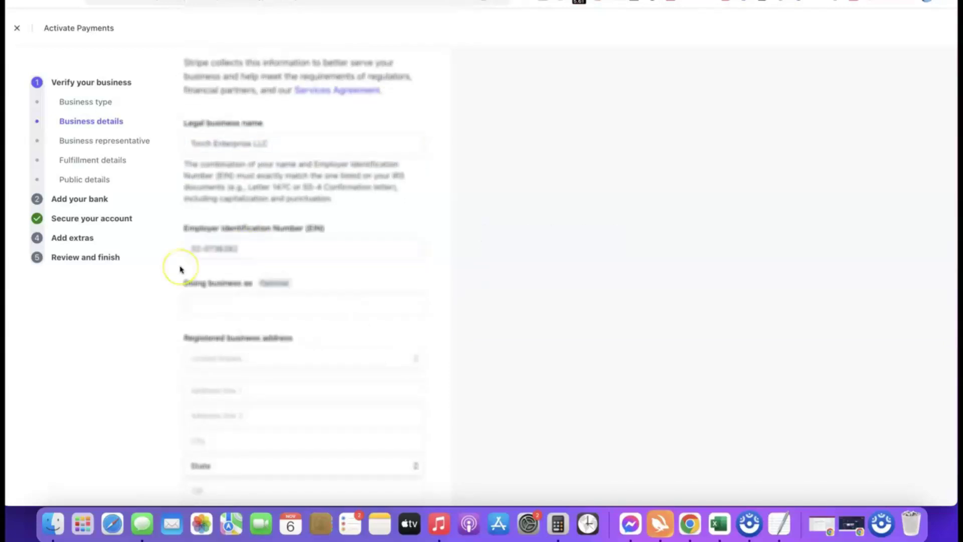
Fill the registered business address from the saved autofill entry.
scroll(247, 262, down, 3)
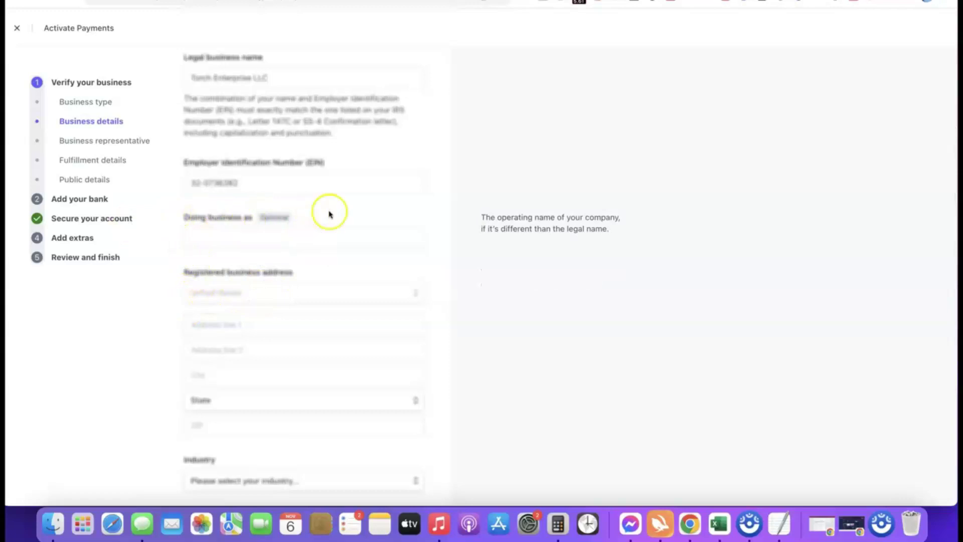
scroll(299, 194, down, 3)
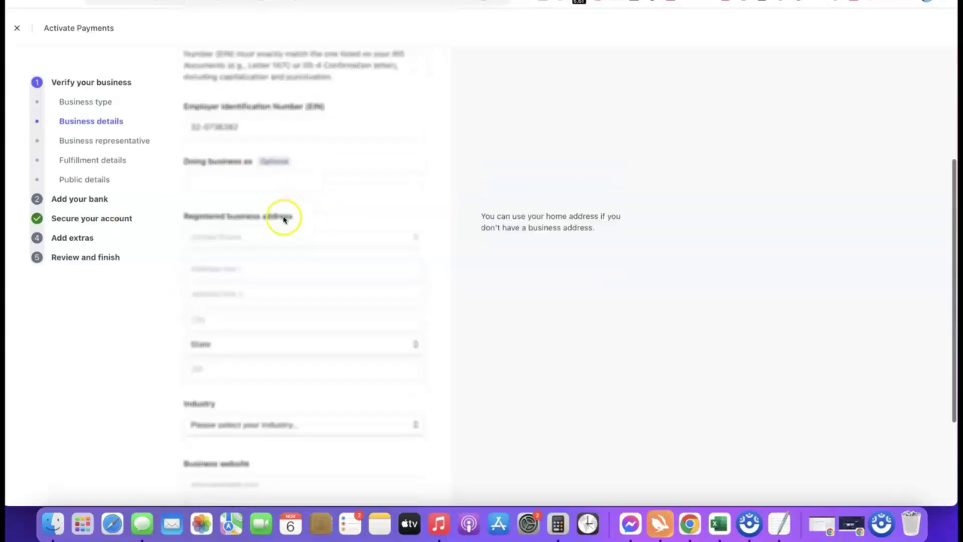
click(207, 254)
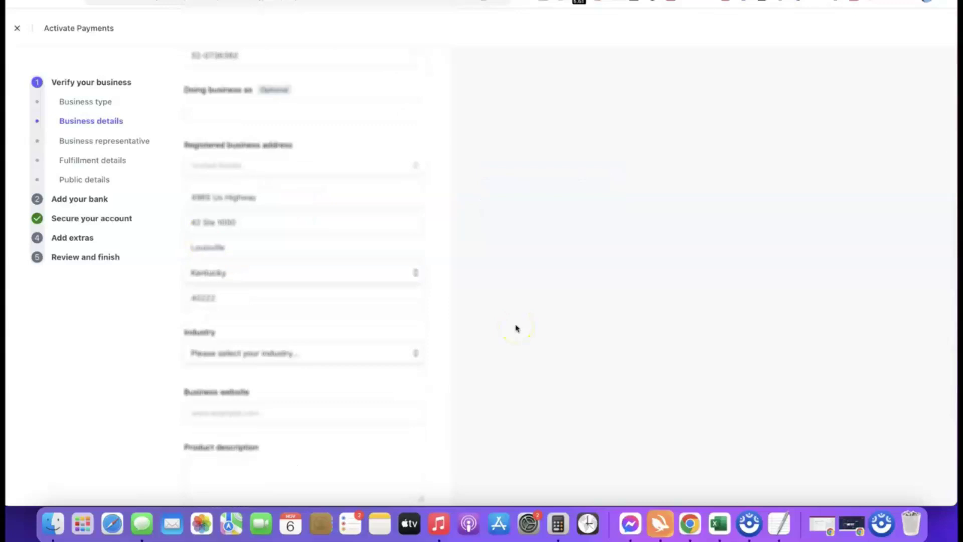
scroll(462, 286, down, 3)
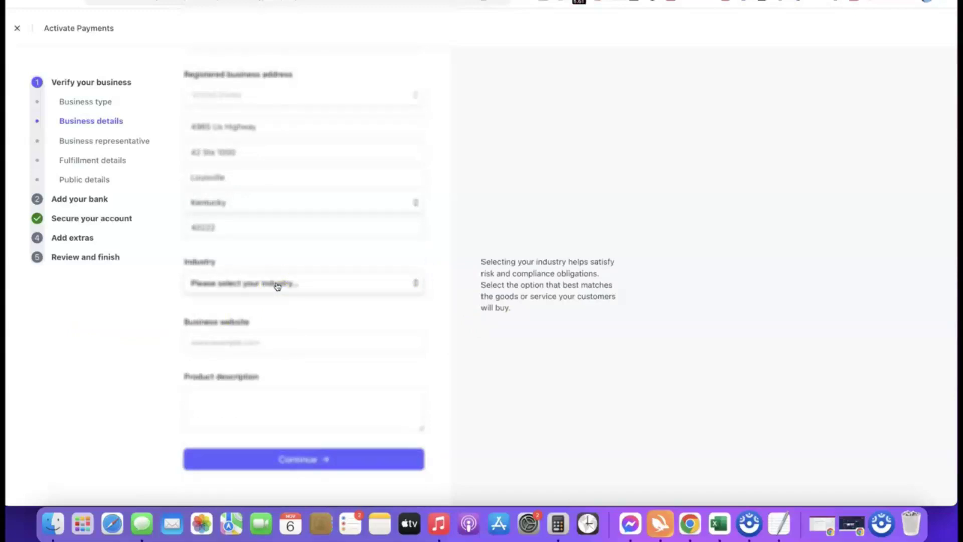
Set the industry to Other digital goods.
click(278, 286)
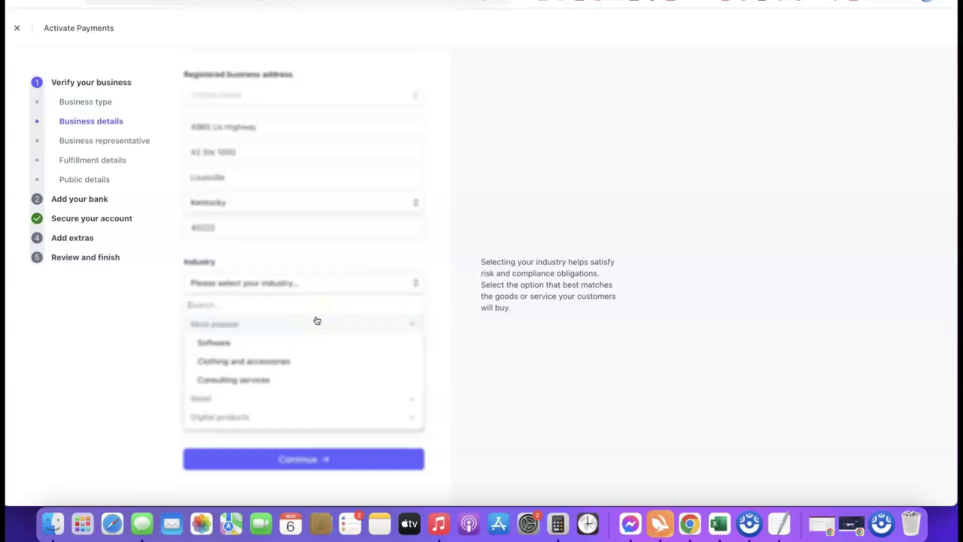
click(317, 320)
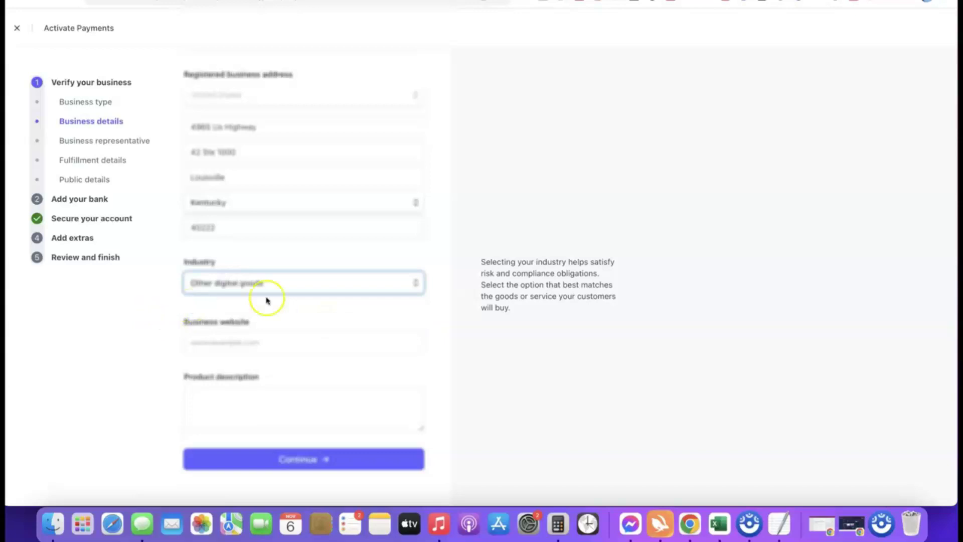
click(415, 306)
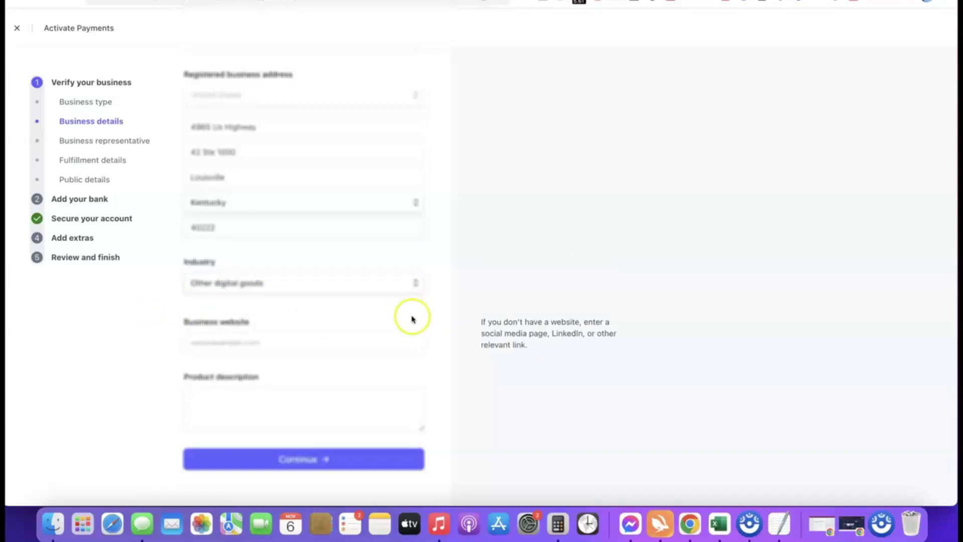
Paste in the business website and a one-sentence product description.
click(291, 345)
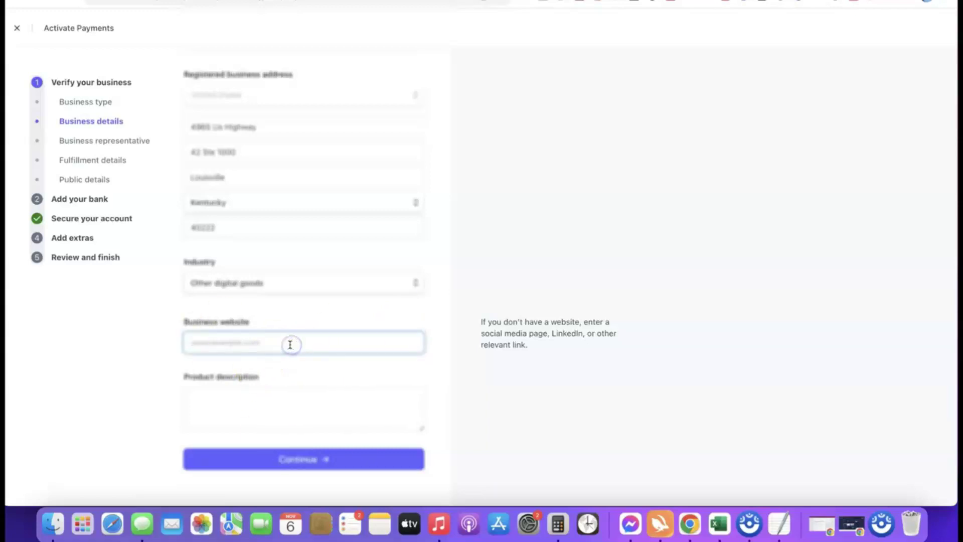
text(https://affiliatebloggingblueprint.com/)
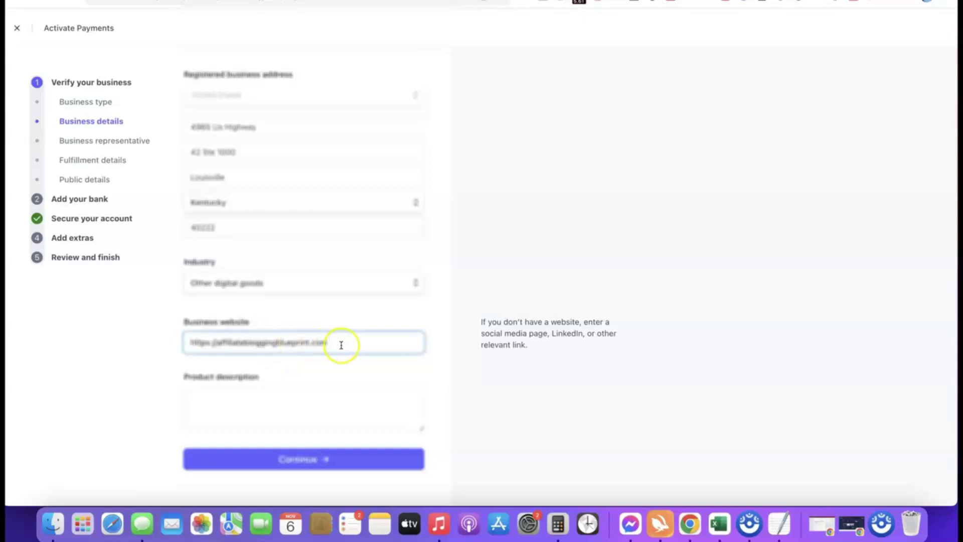
click(112, 348)
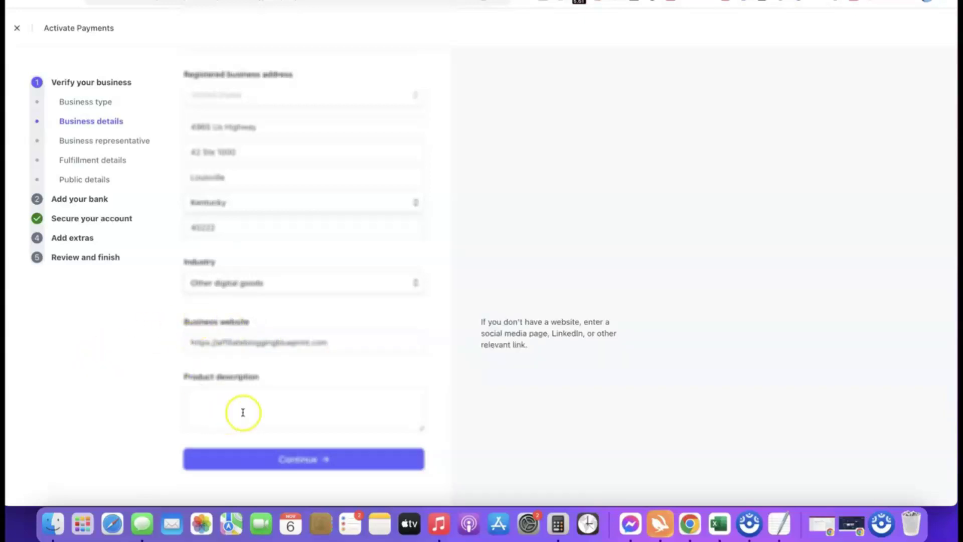
click(243, 392)
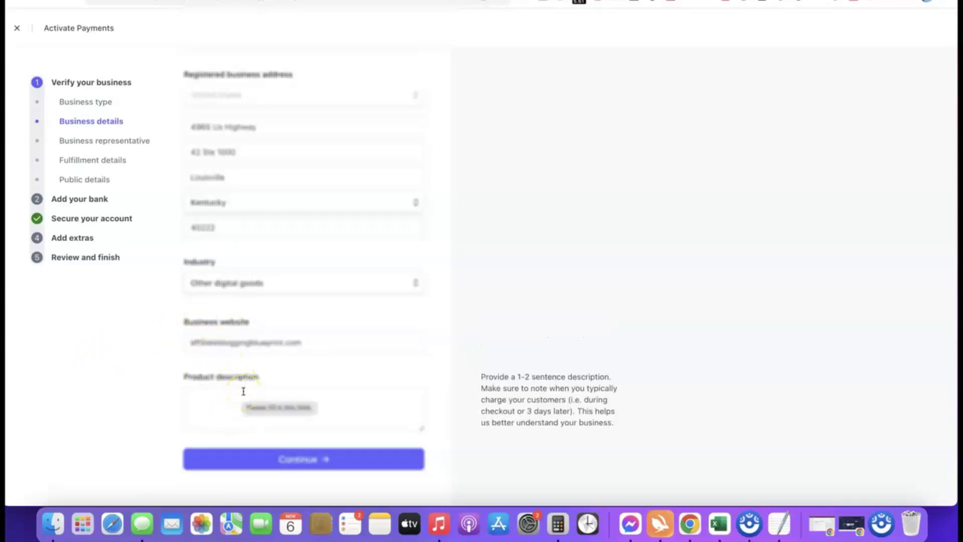
text(Our product is a digital course training we sell to our site visitors.)
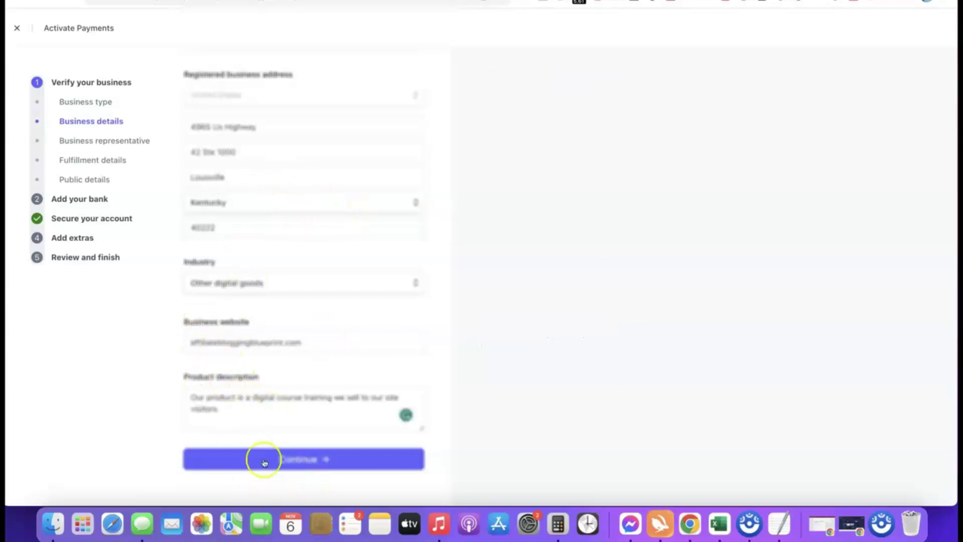
Submit the business details and keep United States as the representative's home address country.
click(290, 461)
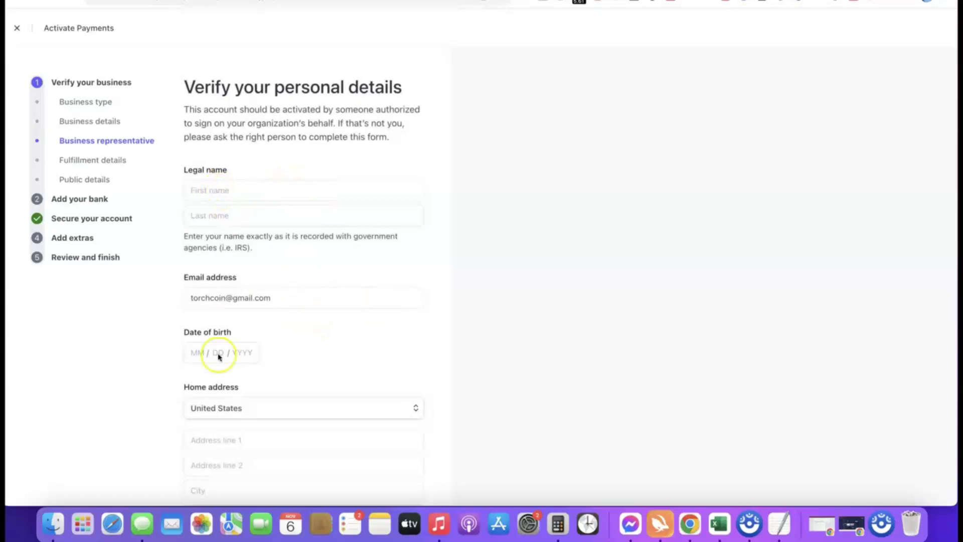
scroll(267, 346, down, 1)
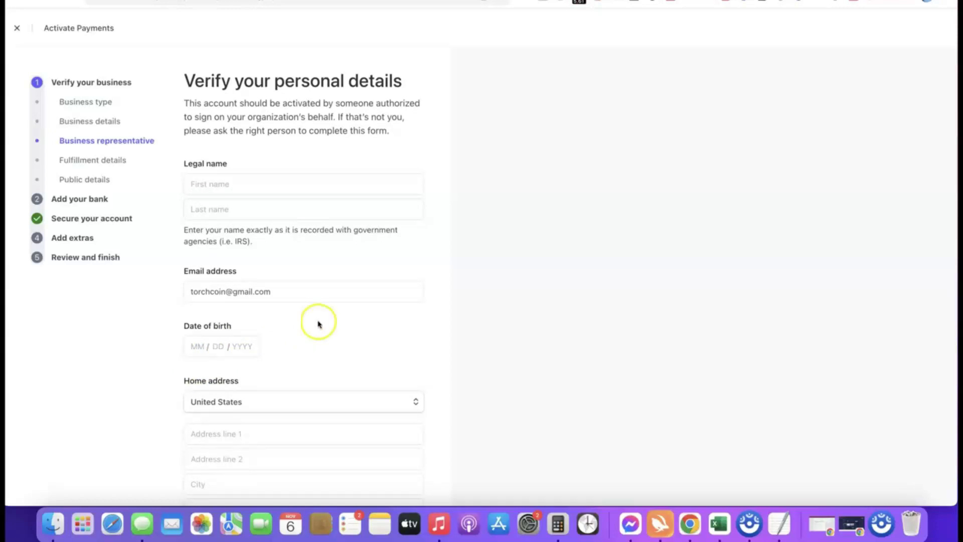
scroll(326, 352, down, 3)
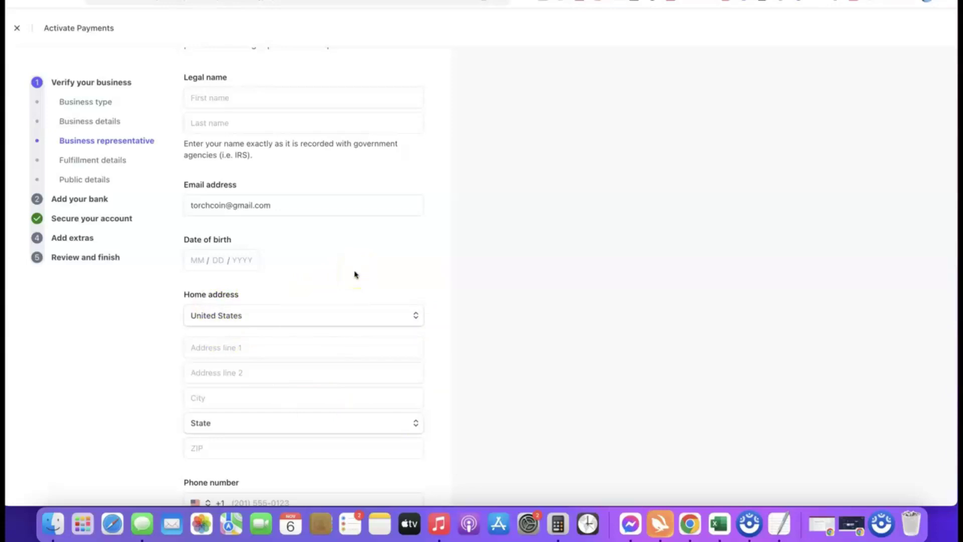
click(413, 316)
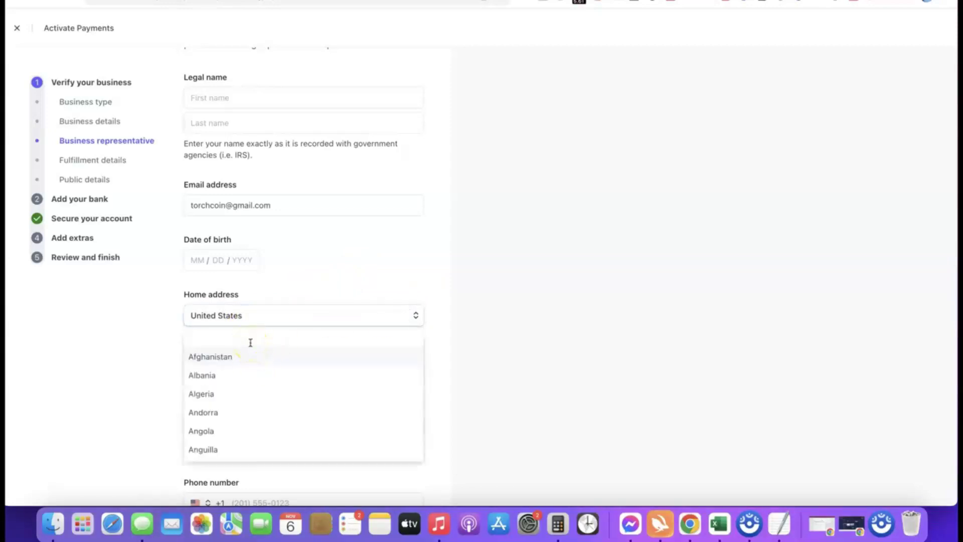
click(296, 308)
Check the phone country code choices without changing them and review the address fields.
scroll(297, 304, down, 1)
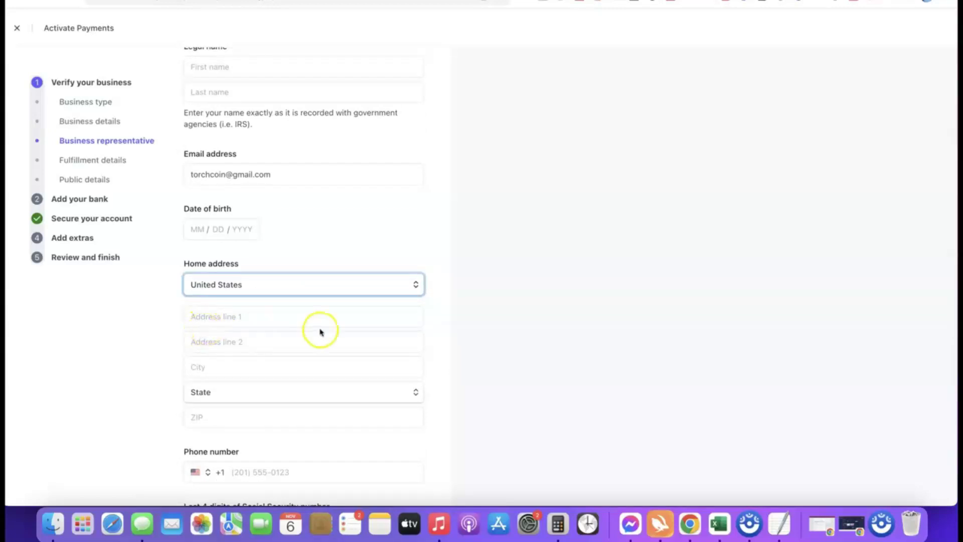
scroll(321, 332, down, 3)
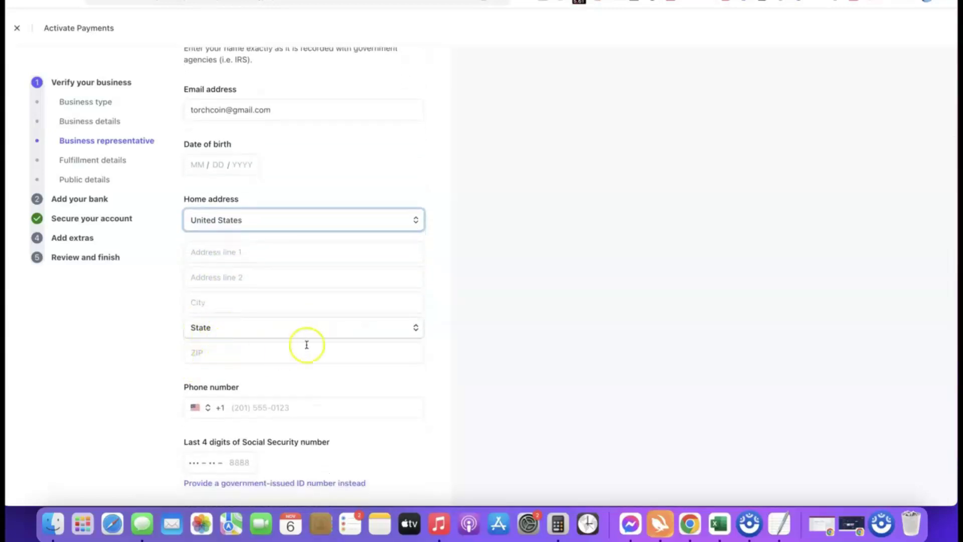
scroll(306, 344, down, 1)
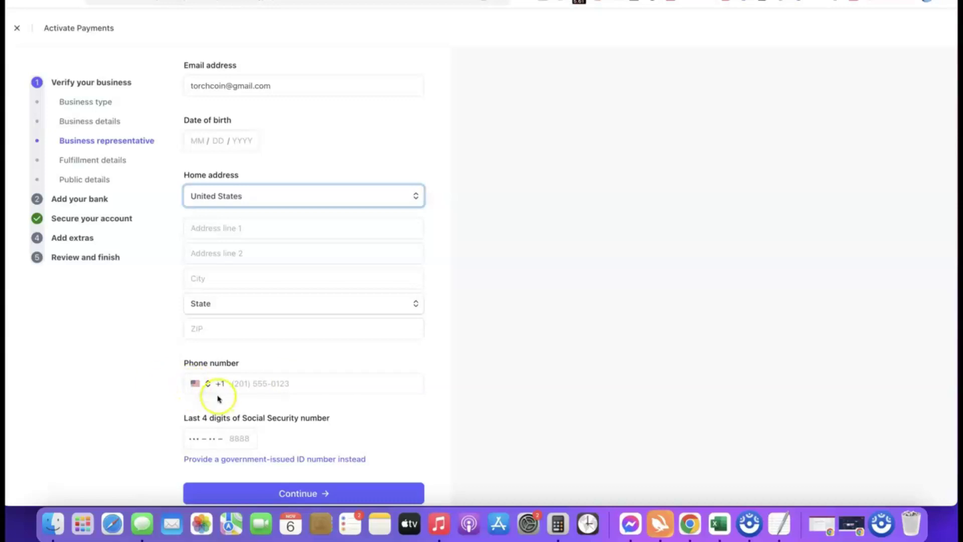
click(200, 384)
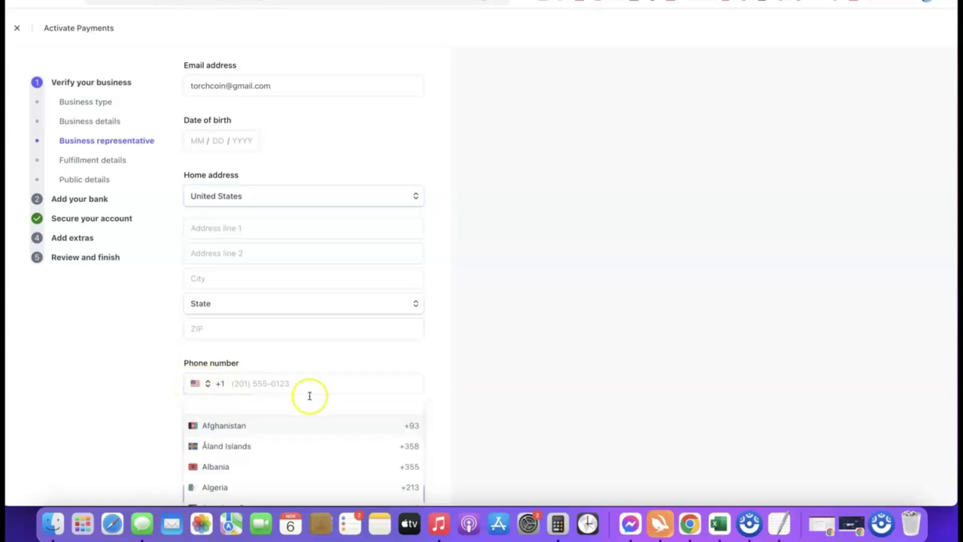
click(443, 391)
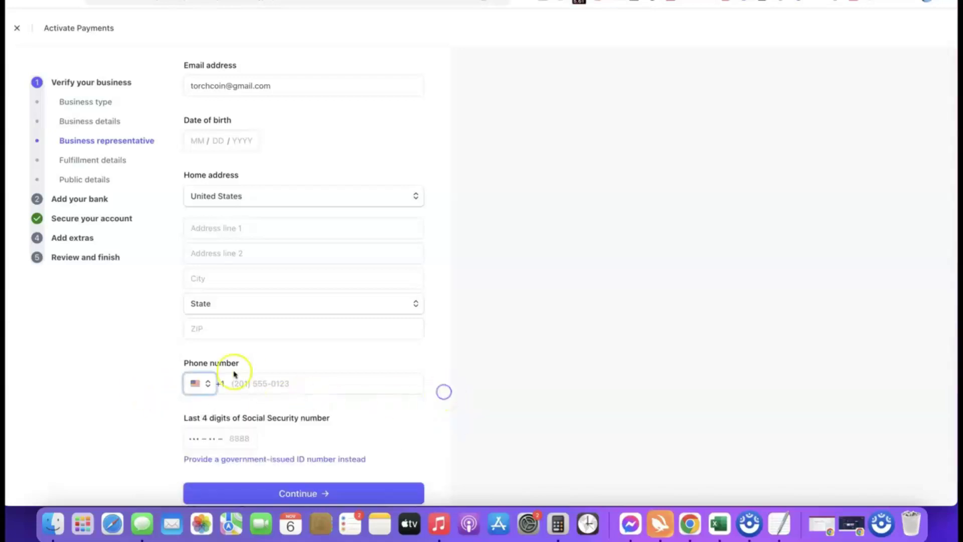
scroll(396, 380, down, 1)
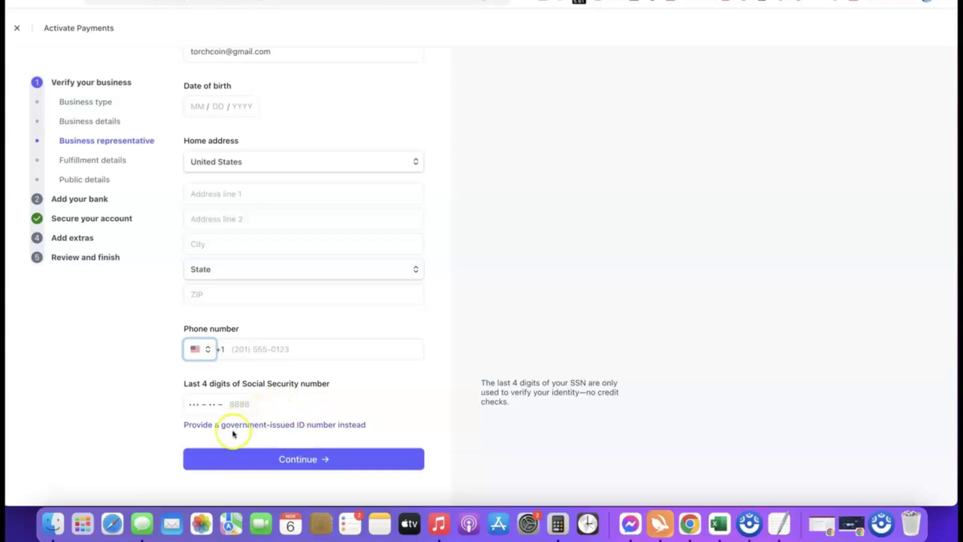
scroll(167, 390, up, 5)
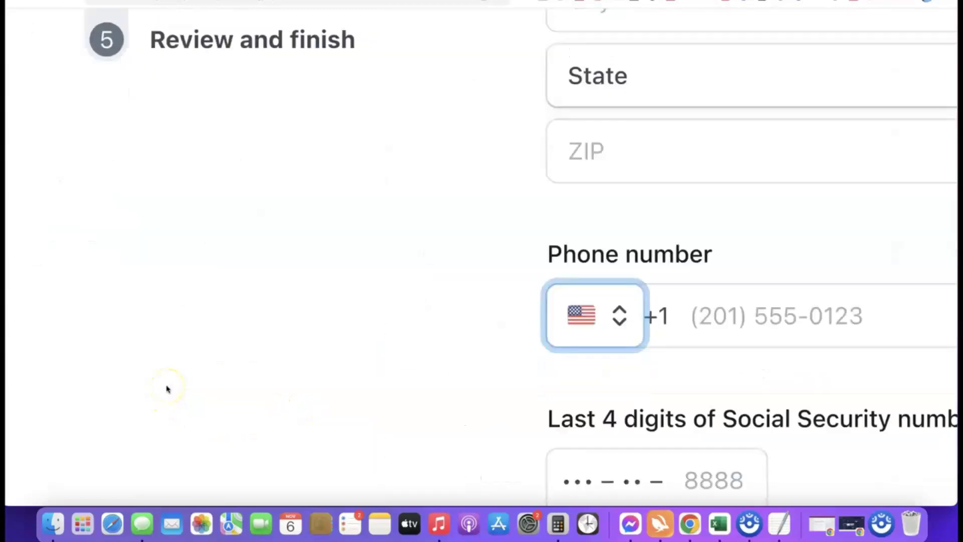
Switch the representative's ID field from SSN last 4 digits to a full government-issued ID number.
scroll(173, 389, right, 3)
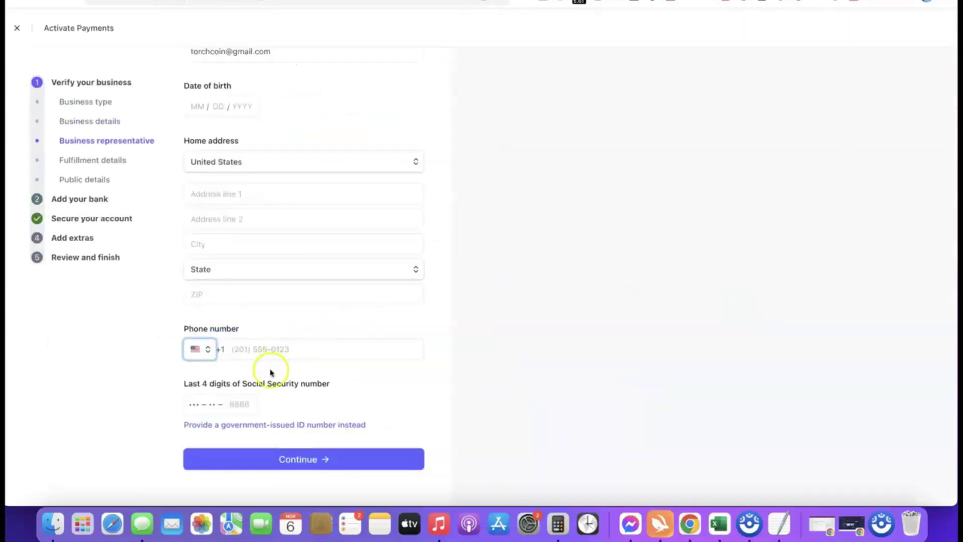
click(301, 426)
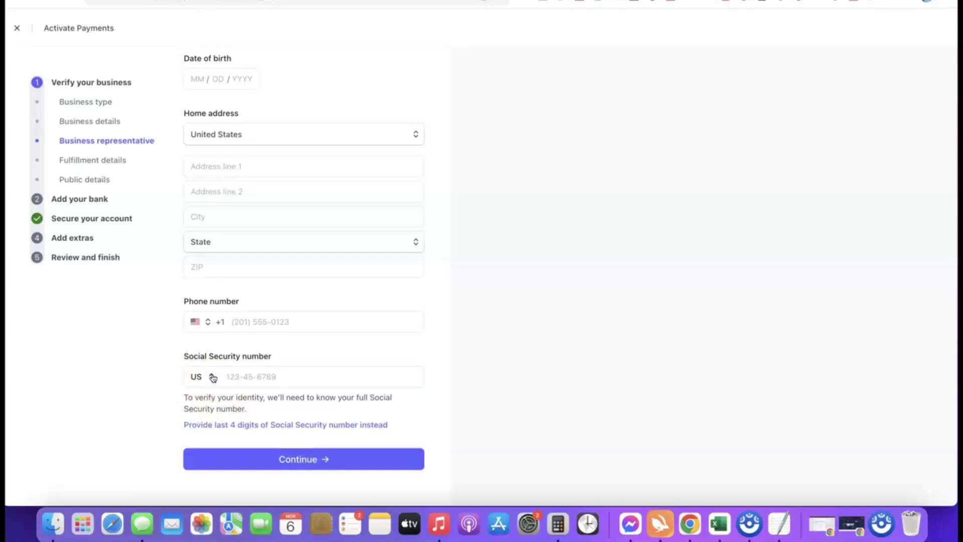
Look through the ID-issuing country list, leaving it at US for now.
click(207, 377)
click(206, 377)
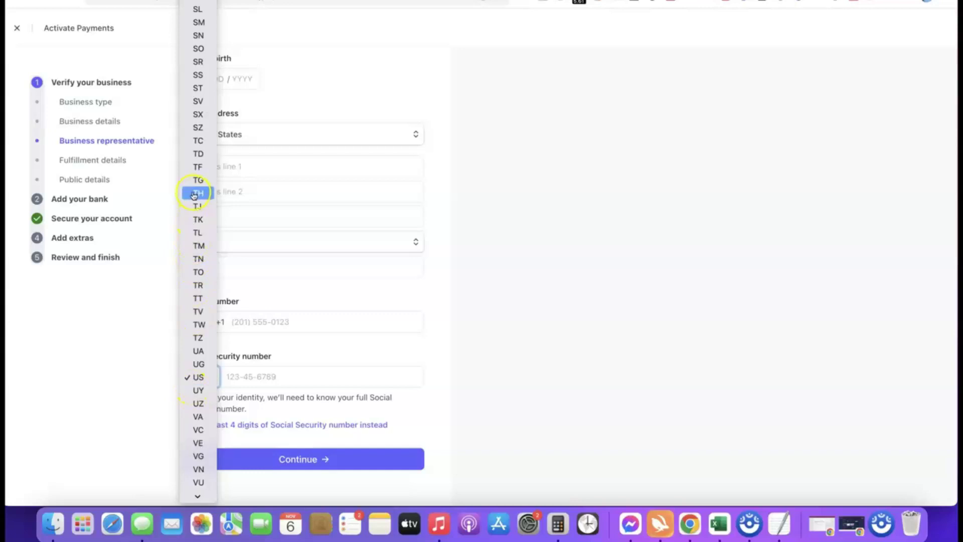
scroll(199, 206, down, 1)
click(198, 210)
scroll(199, 209, down, 1)
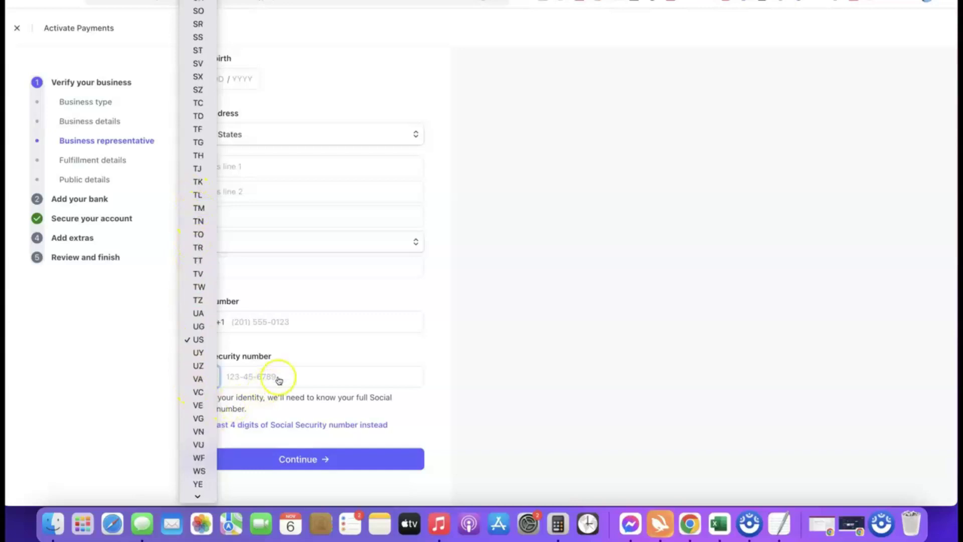
click(435, 374)
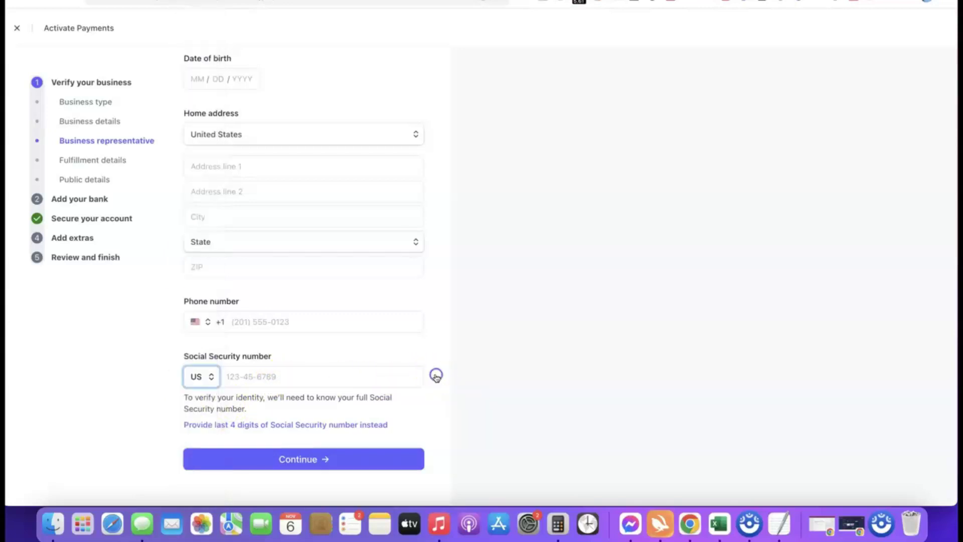
Set the ID country to NG and the phone country code to Nigeria (+234).
click(211, 386)
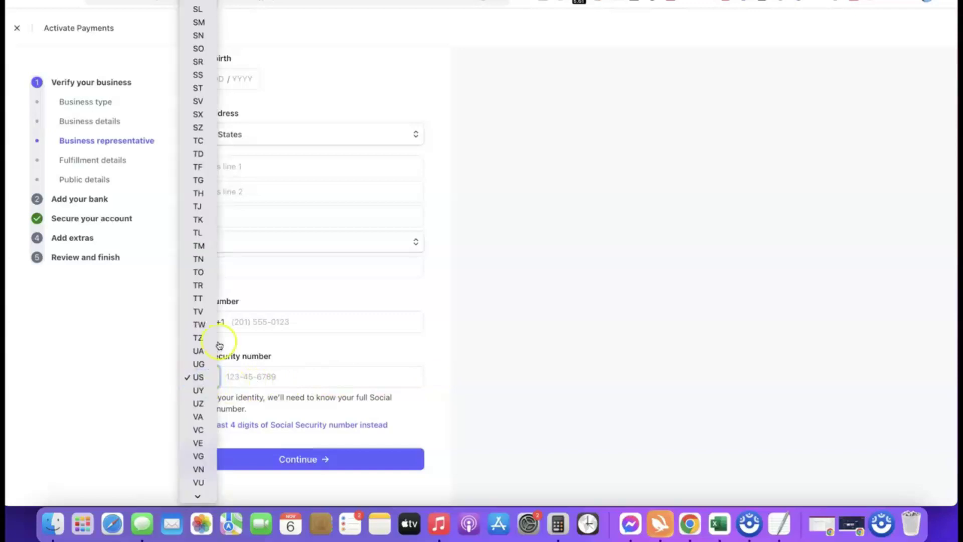
scroll(203, 352, down, 3)
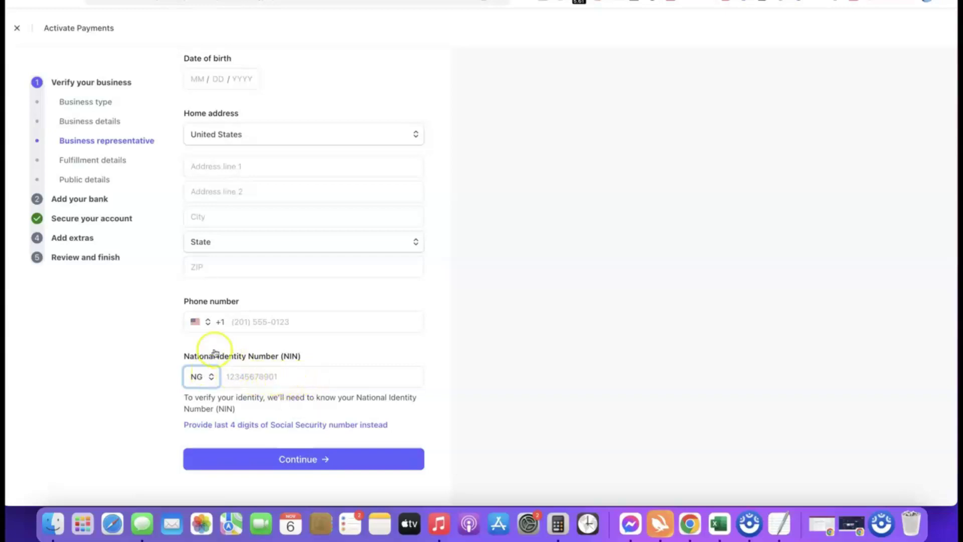
click(195, 321)
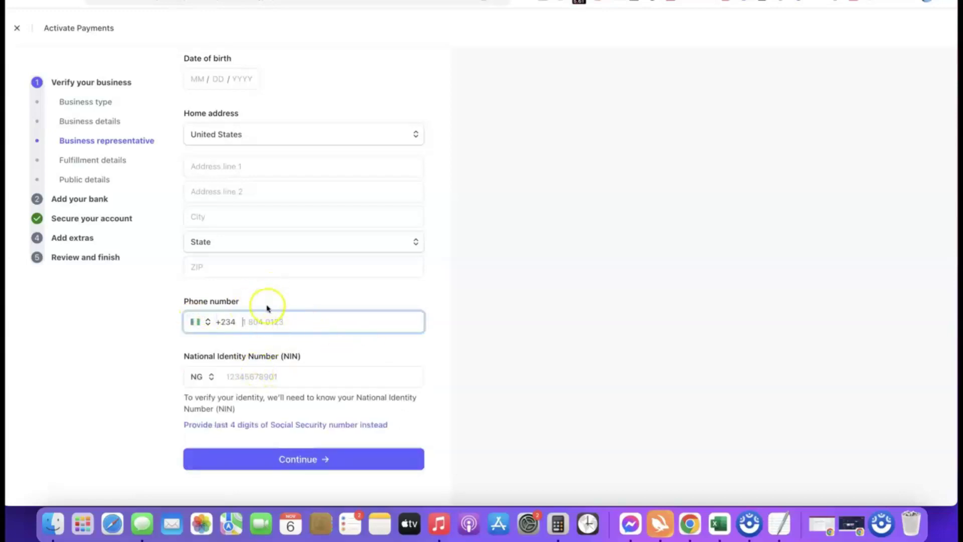
scroll(325, 232, up, 2)
scroll(343, 225, down, 3)
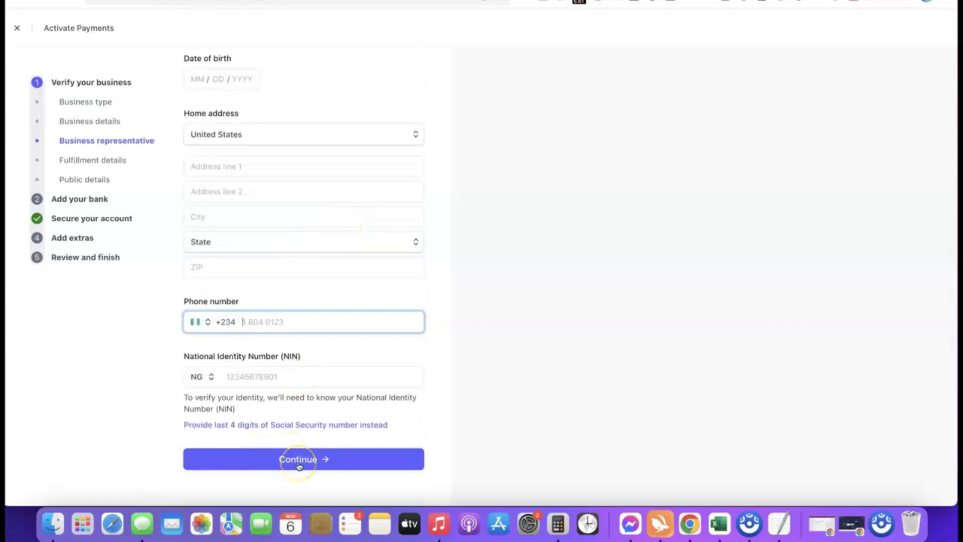
scroll(317, 357, up, 4)
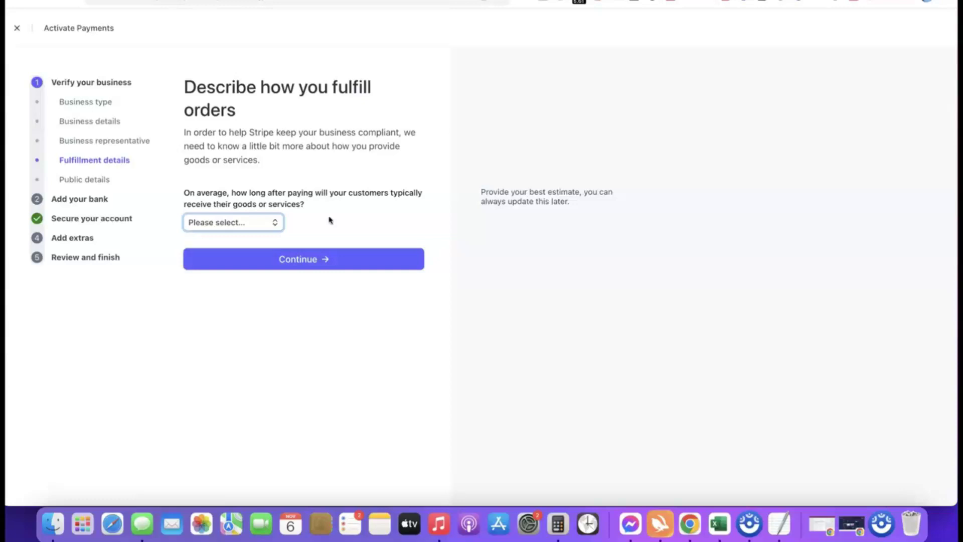
Answer fulfillment time with 'Within one day', replacing 'Within 2 weeks', and continue.
click(254, 223)
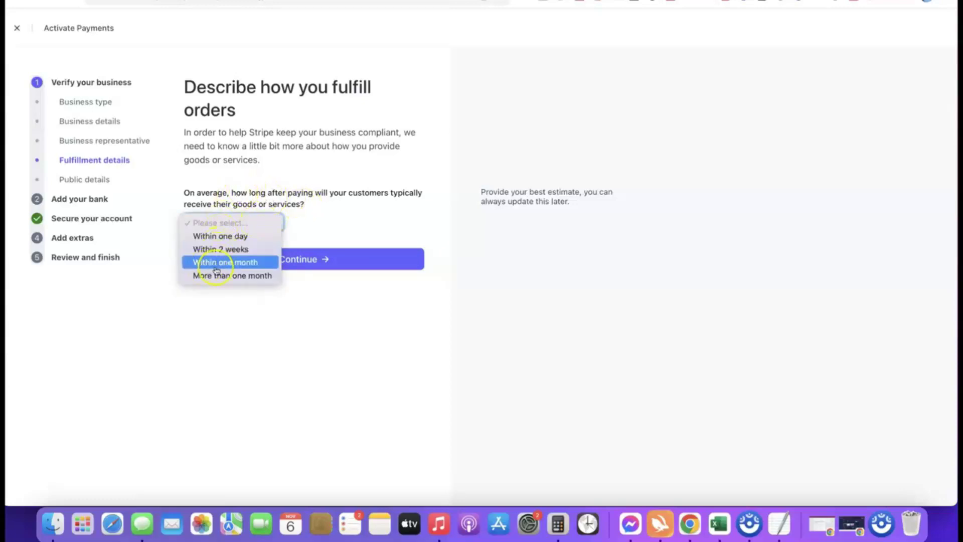
click(234, 250)
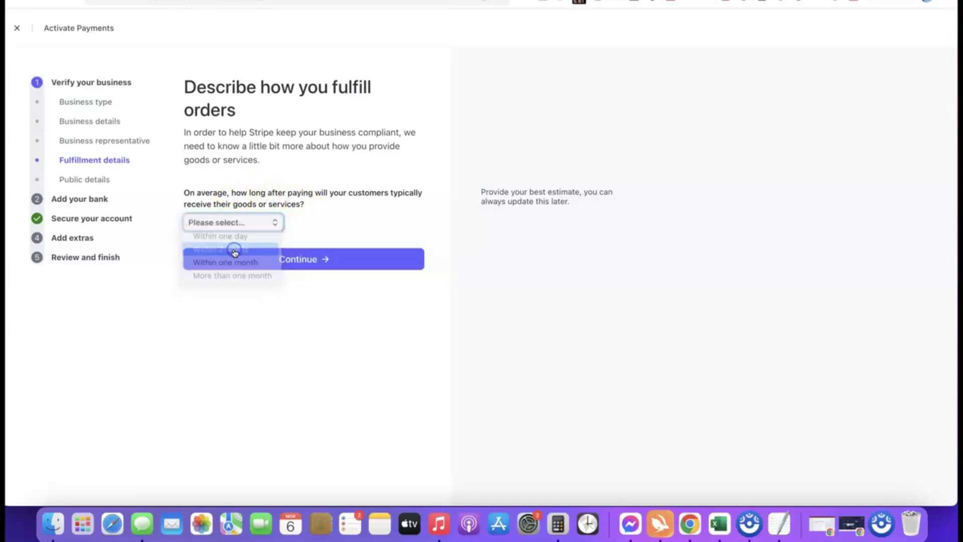
click(252, 222)
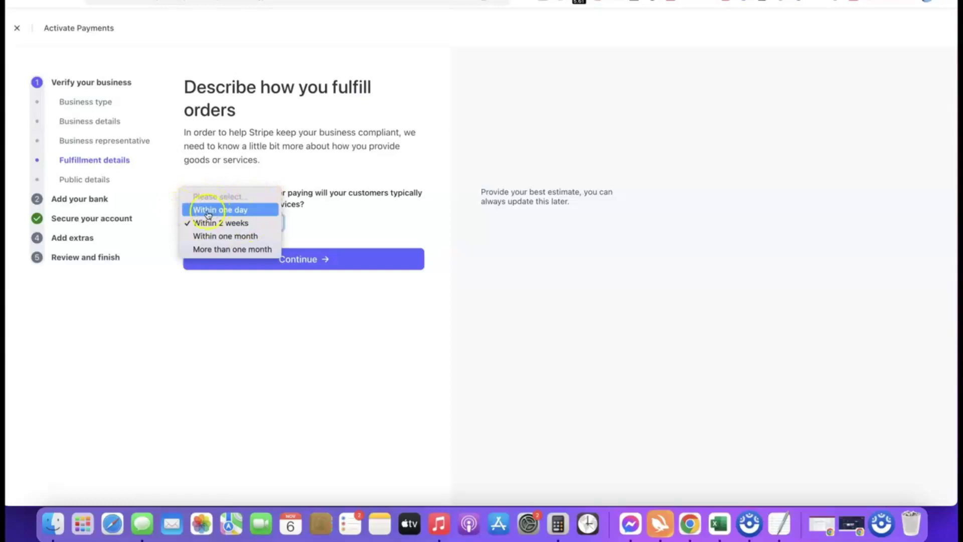
click(224, 209)
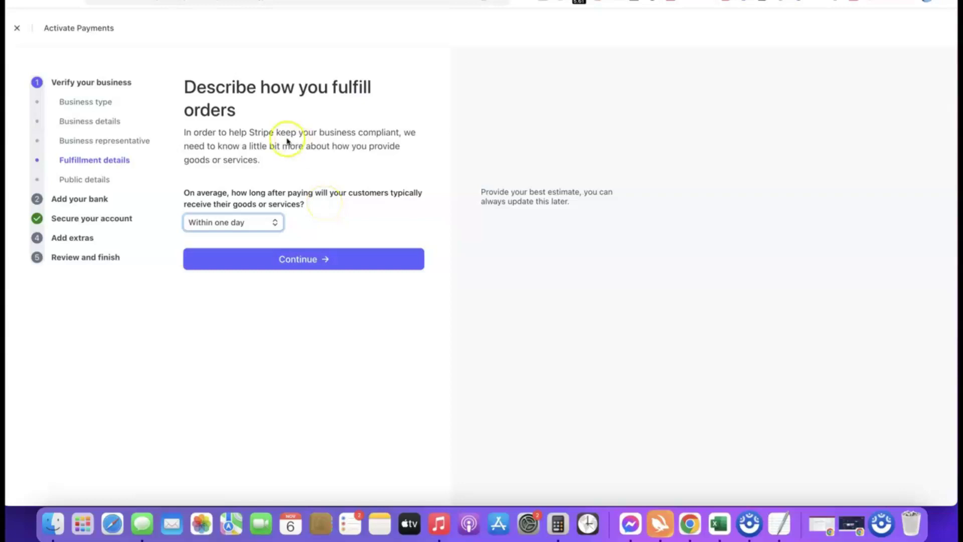
click(299, 260)
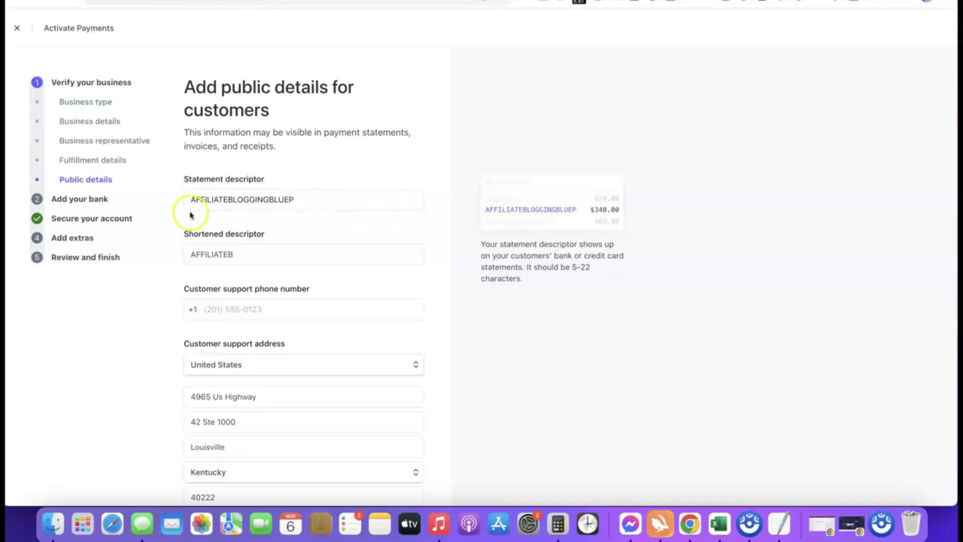
Review public details: descriptor AFFILIATEBLOGGINGBLUEP, shortened AFFILIATEB, and the Louisville, Kentucky support address.
click(265, 259)
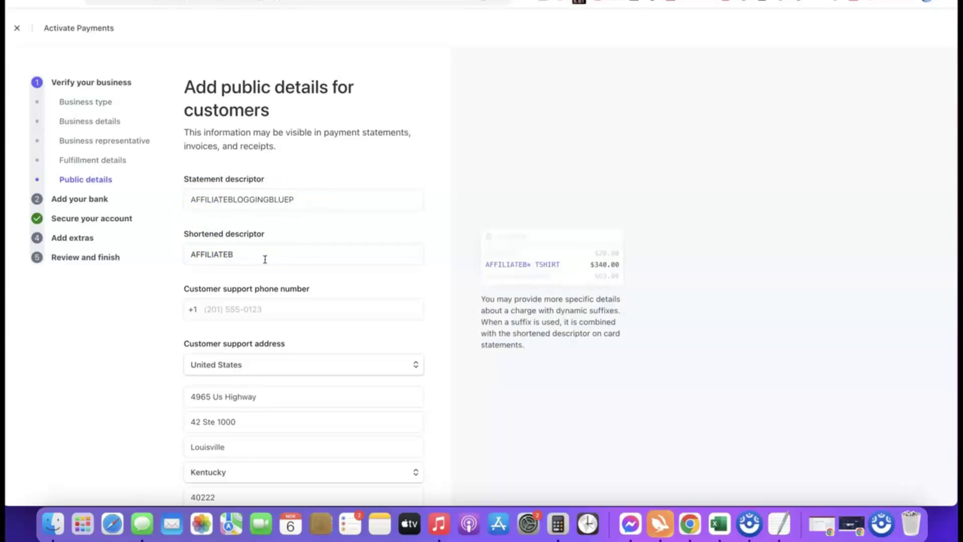
click(209, 267)
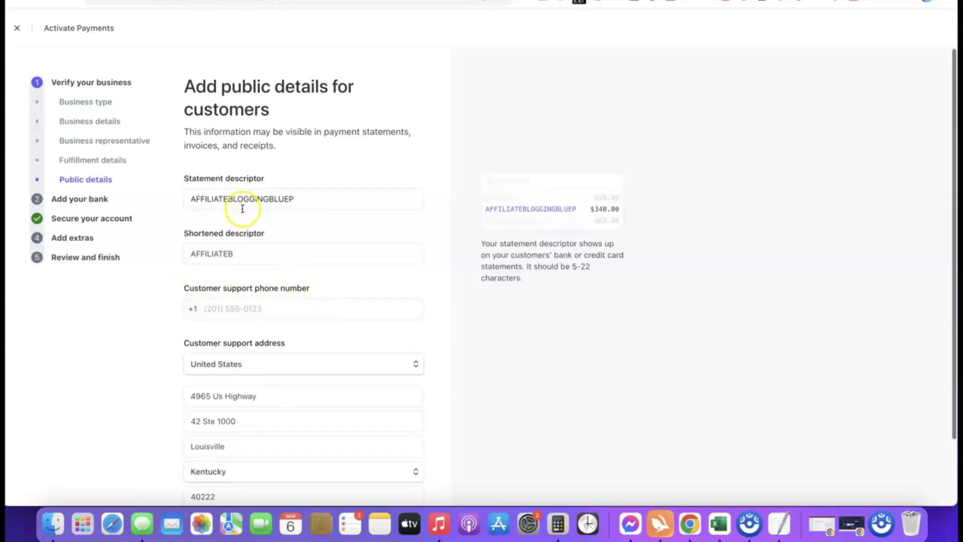
scroll(241, 204, down, 3)
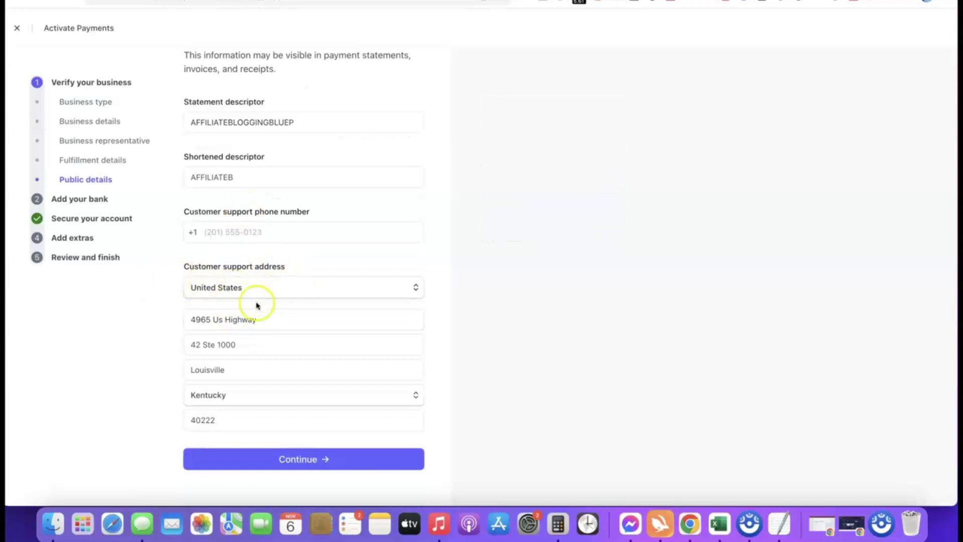
scroll(256, 300, up, 3)
mouse_move(254, 195)
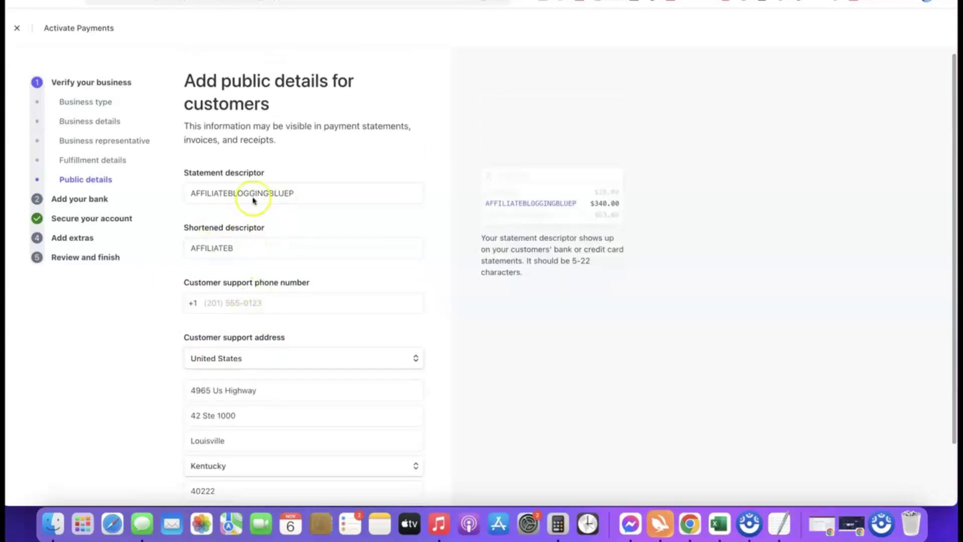
scroll(281, 169, down, 3)
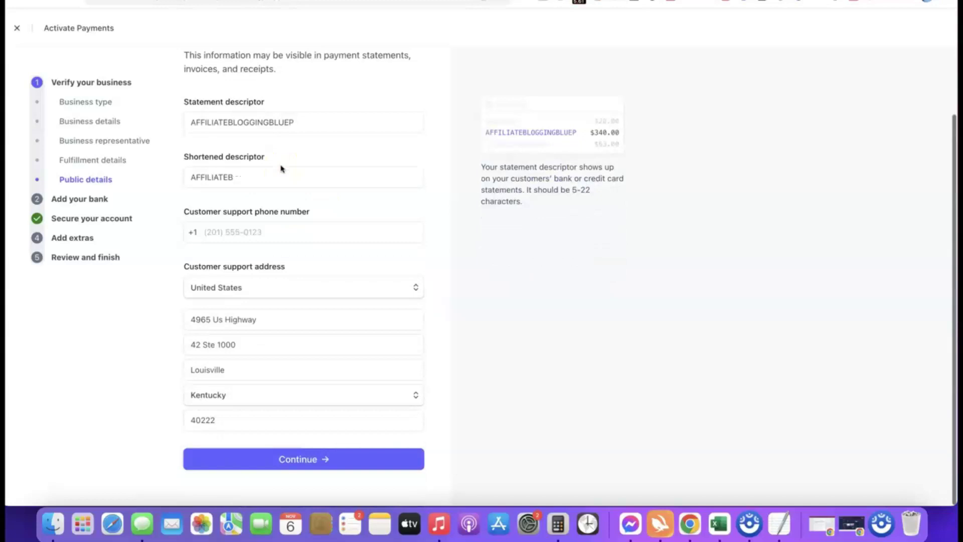
Link a Bank of America payout account by entering its routing and account numbers manually.
click(281, 470)
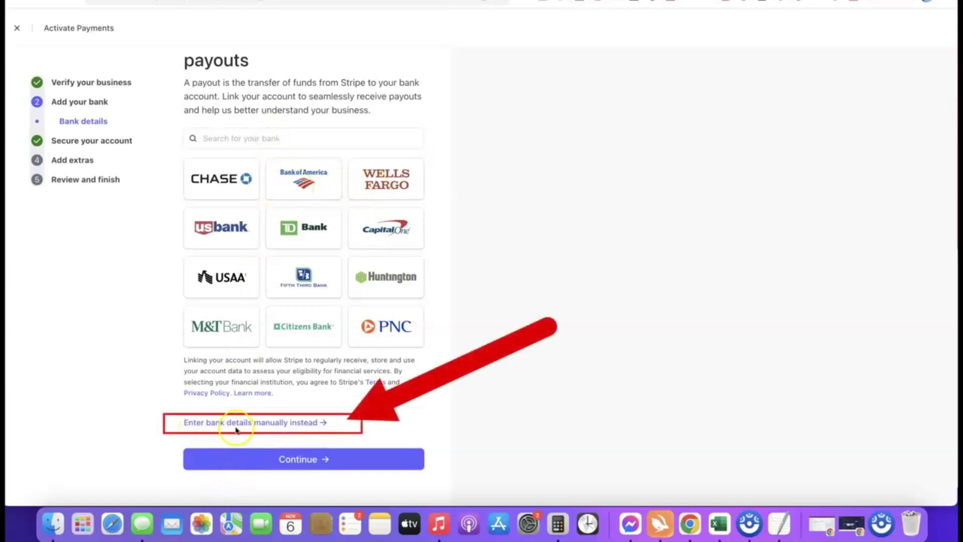
click(281, 425)
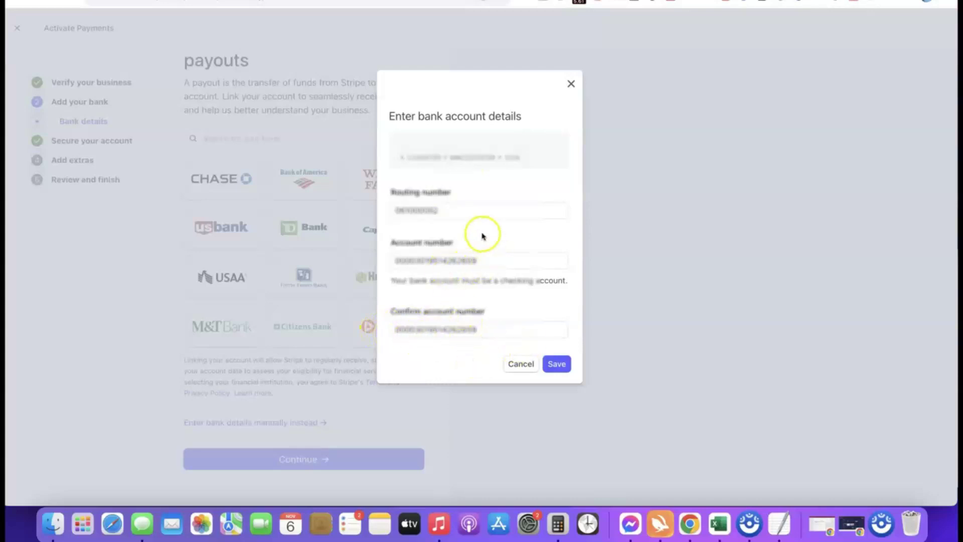
click(561, 366)
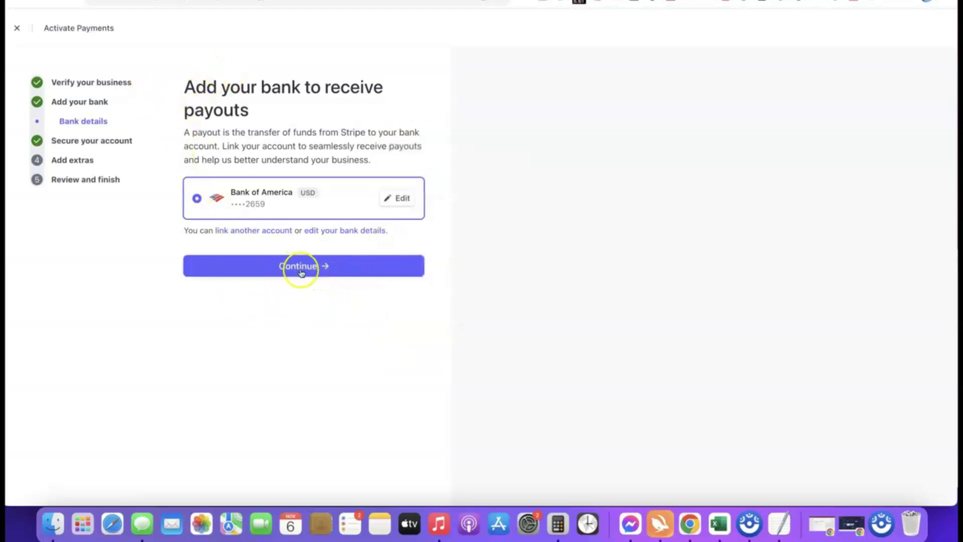
Keep the existing two-step authentication, skip sales tax calculation, and decline climate contributions.
click(303, 267)
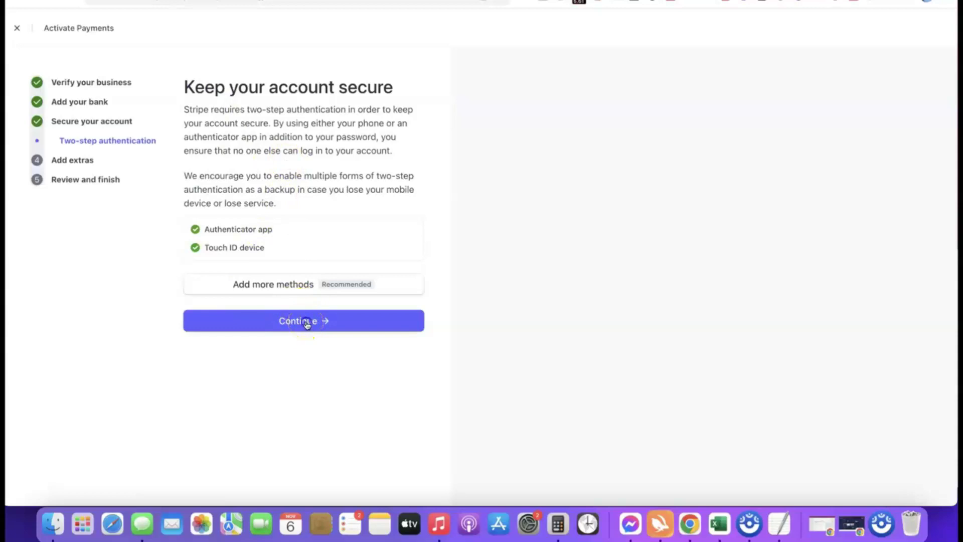
click(307, 323)
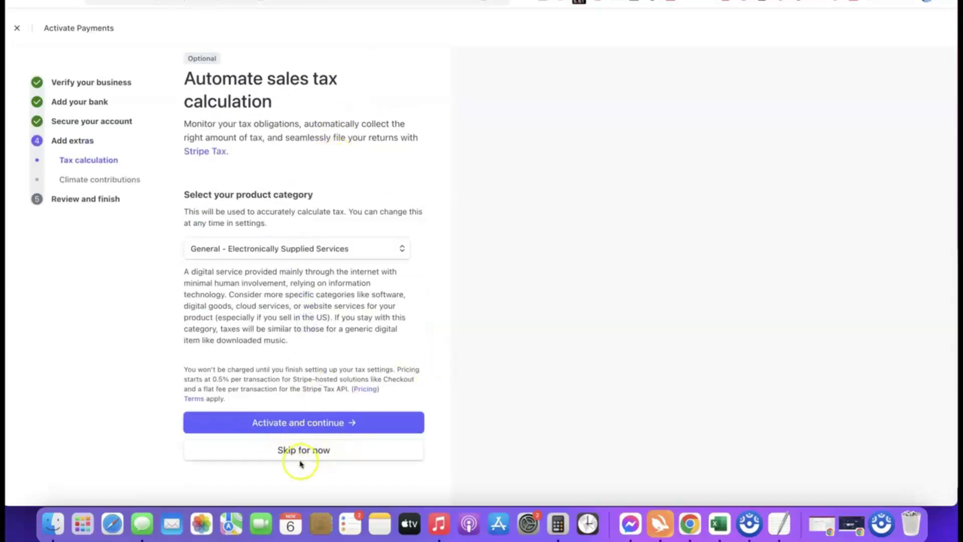
click(299, 455)
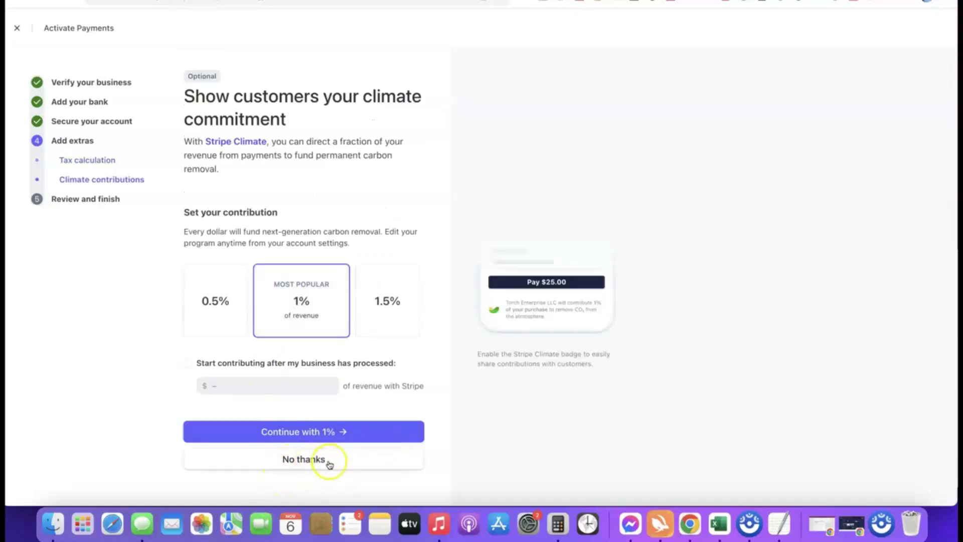
click(322, 458)
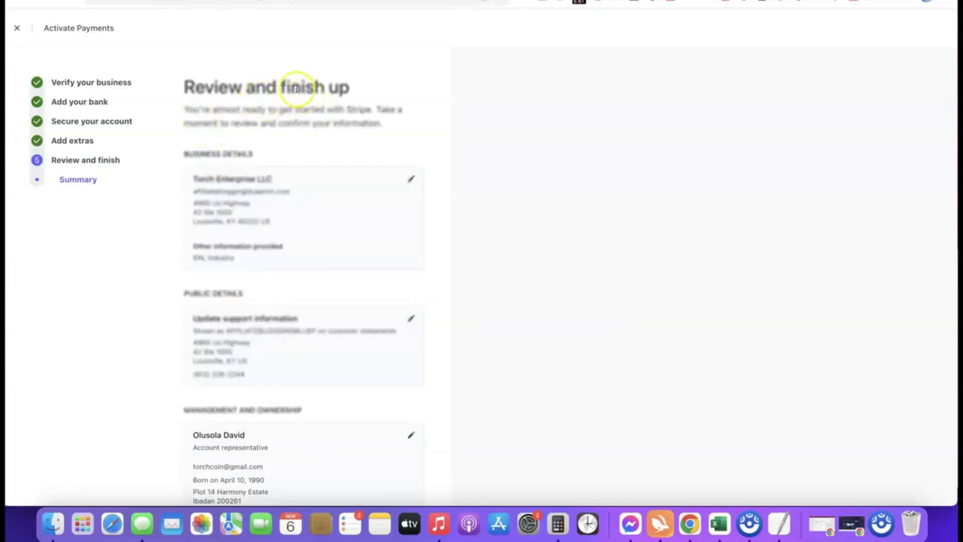
Review the activation summary and agree to the terms to submit it.
scroll(276, 76, down, 5)
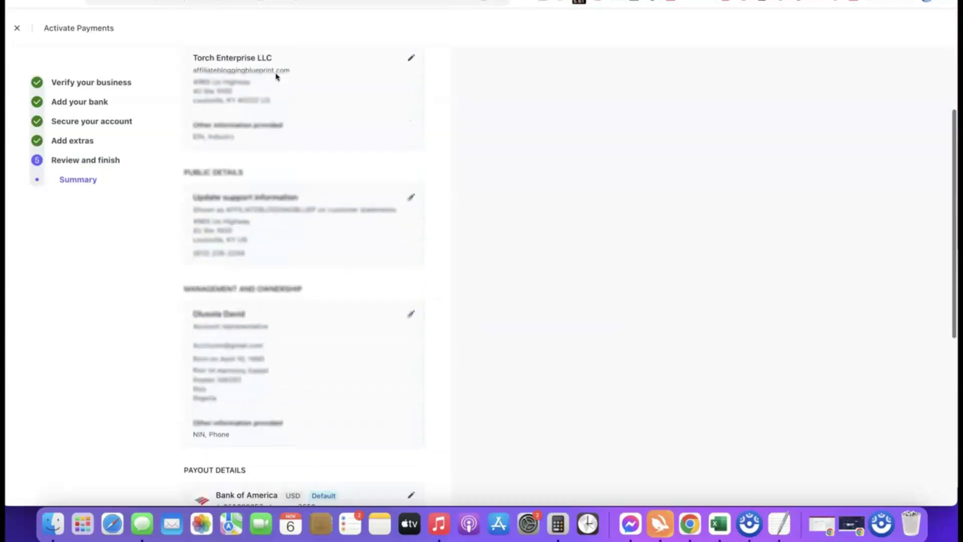
scroll(251, 70, up, 2)
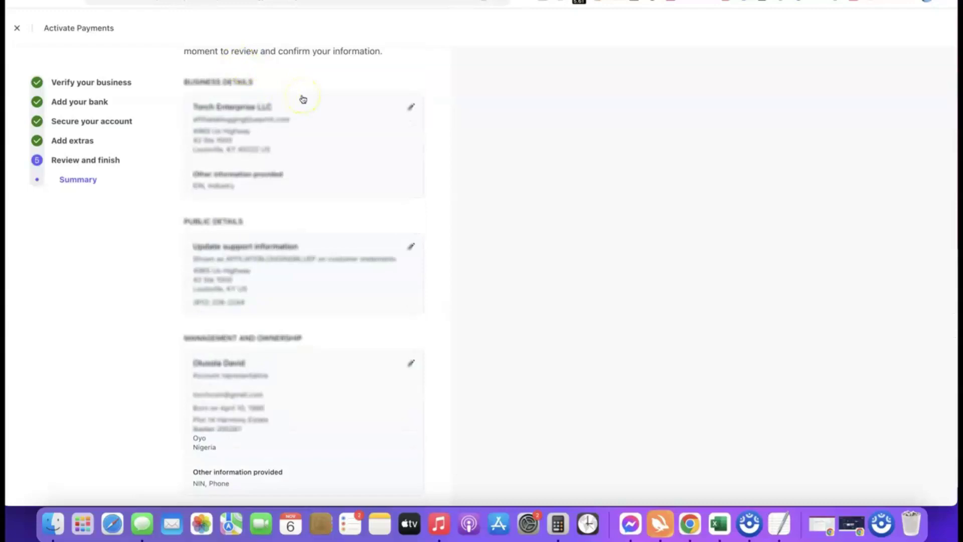
scroll(302, 97, down, 10)
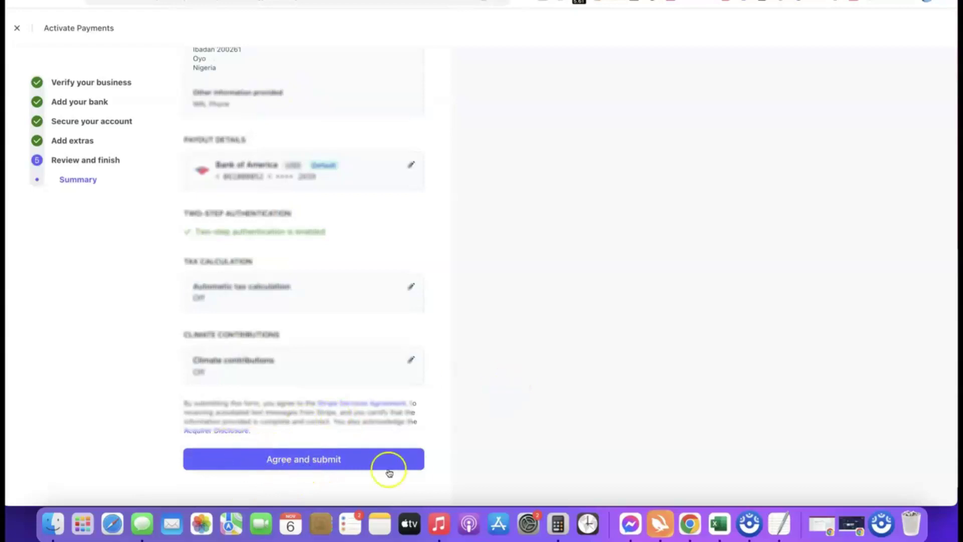
click(297, 458)
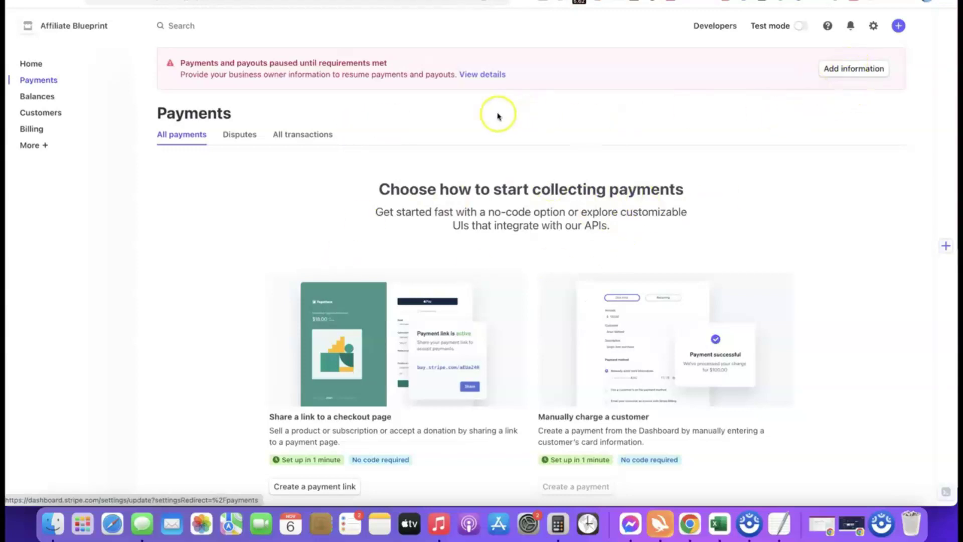
Start adding the missing business owner information by updating the representative's details.
click(835, 70)
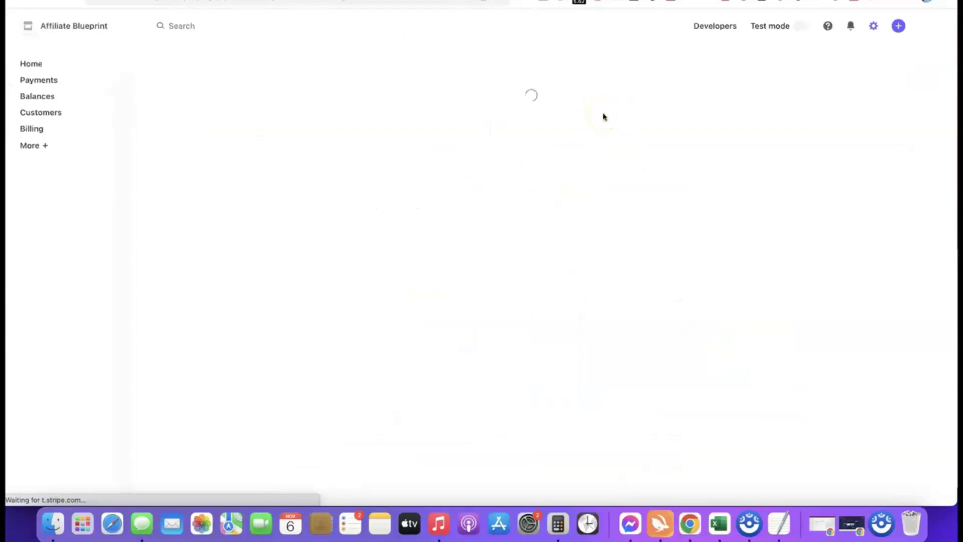
scroll(491, 134, down, 2)
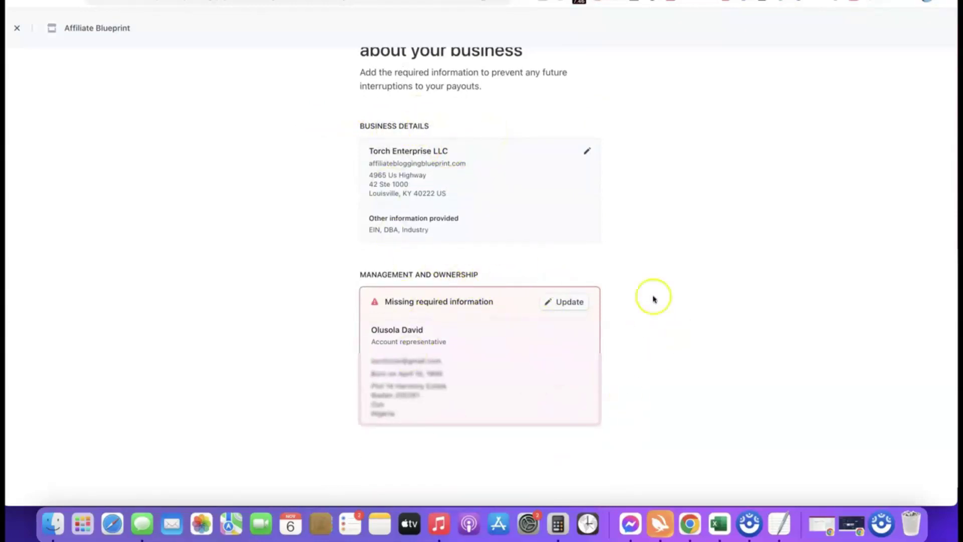
scroll(709, 278, down, 1)
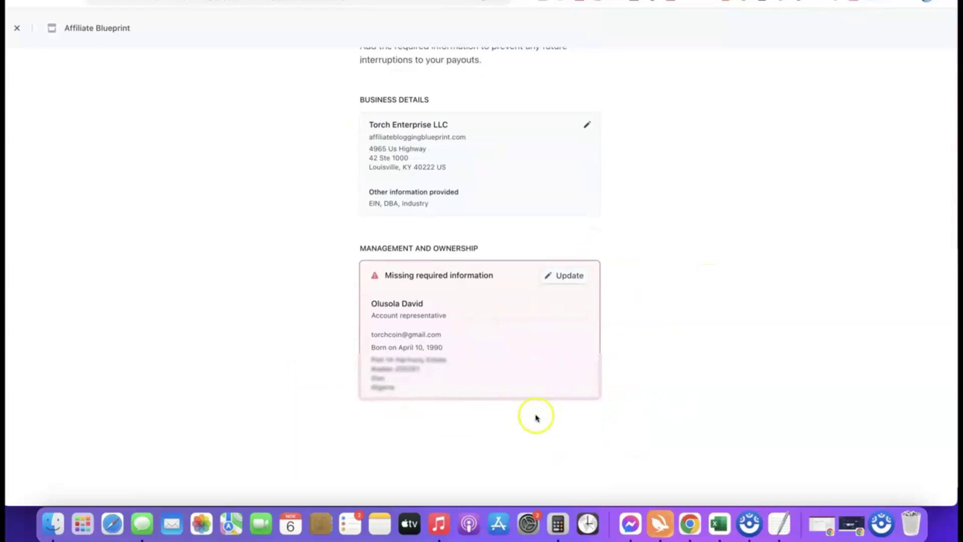
click(567, 275)
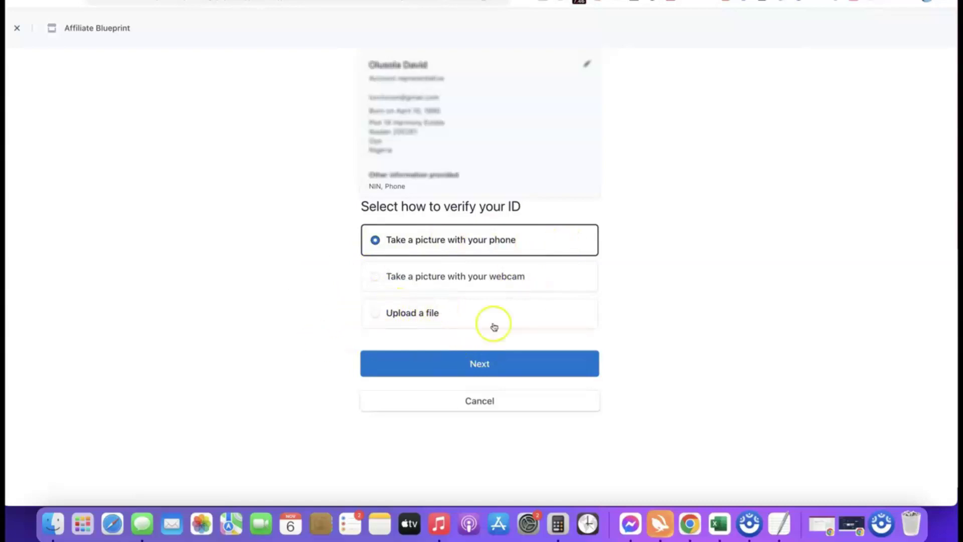
Verify by file upload with Driver's license as the ID type, accepting Stripe's identity terms.
click(387, 314)
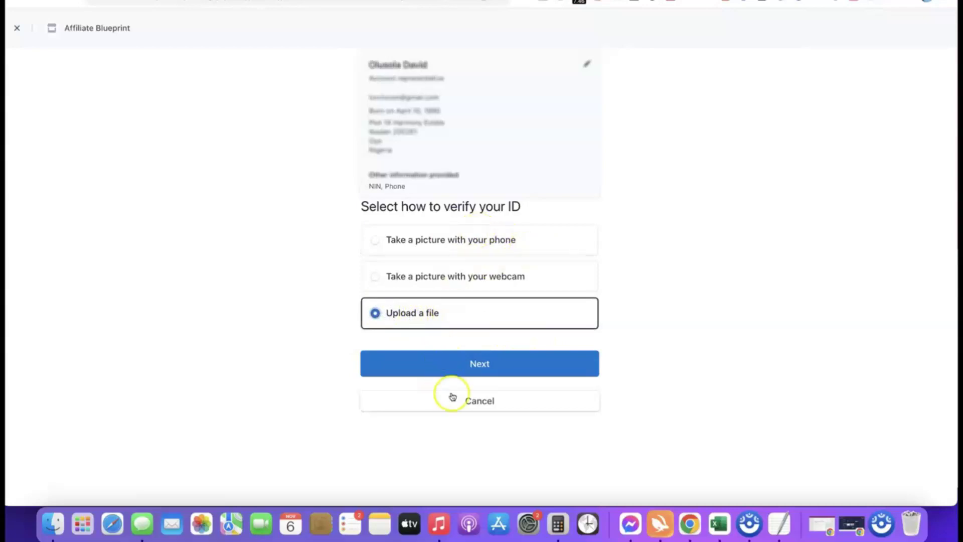
click(476, 362)
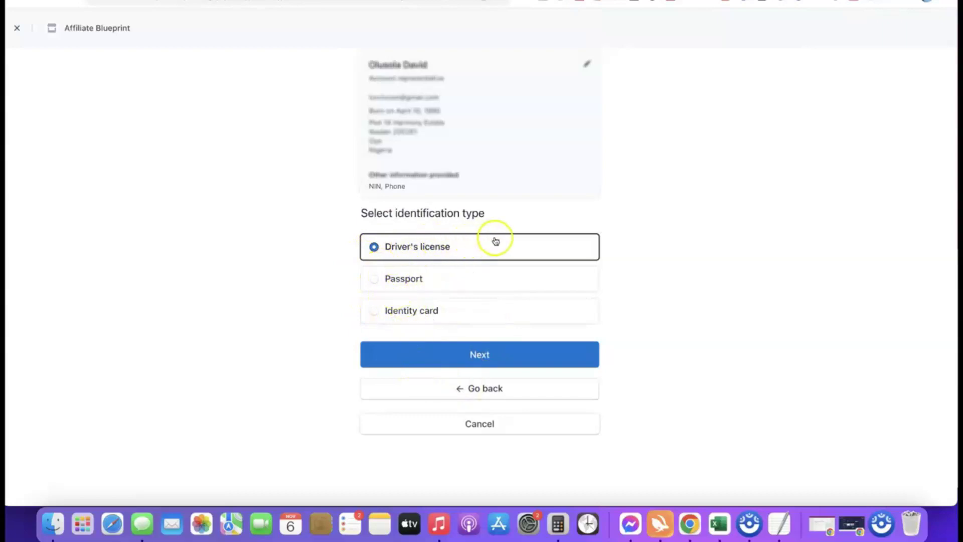
click(480, 354)
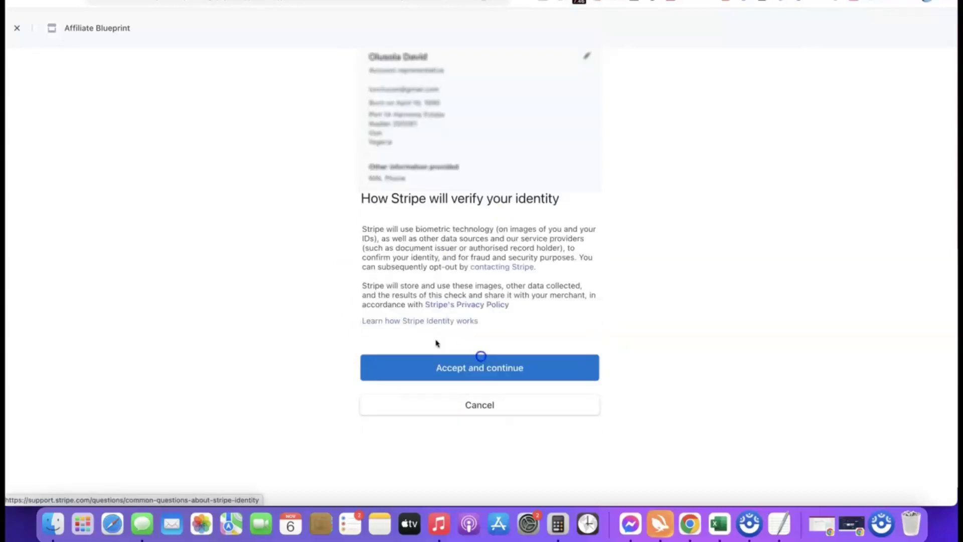
click(470, 368)
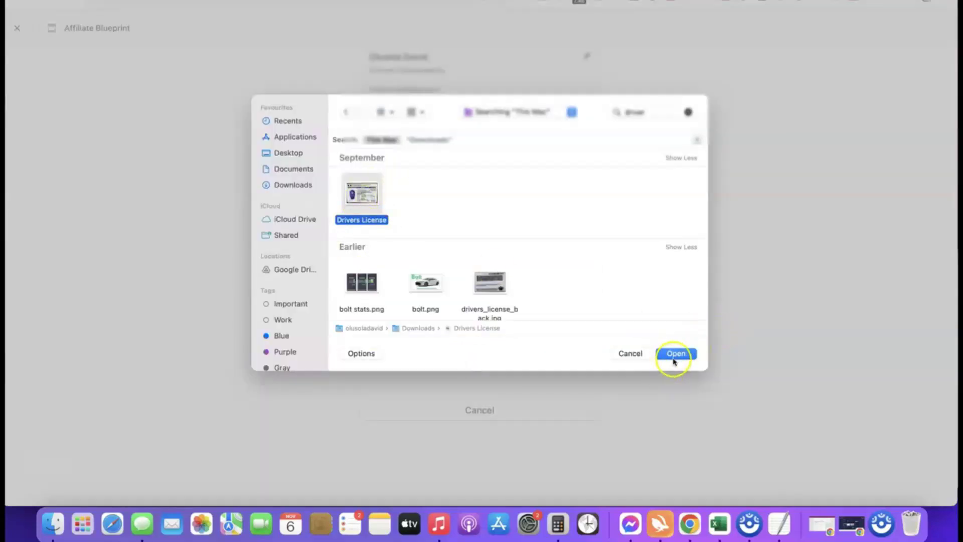
Upload the license front and drivers_license_back.jpg images, then go to the dashboard.
click(675, 355)
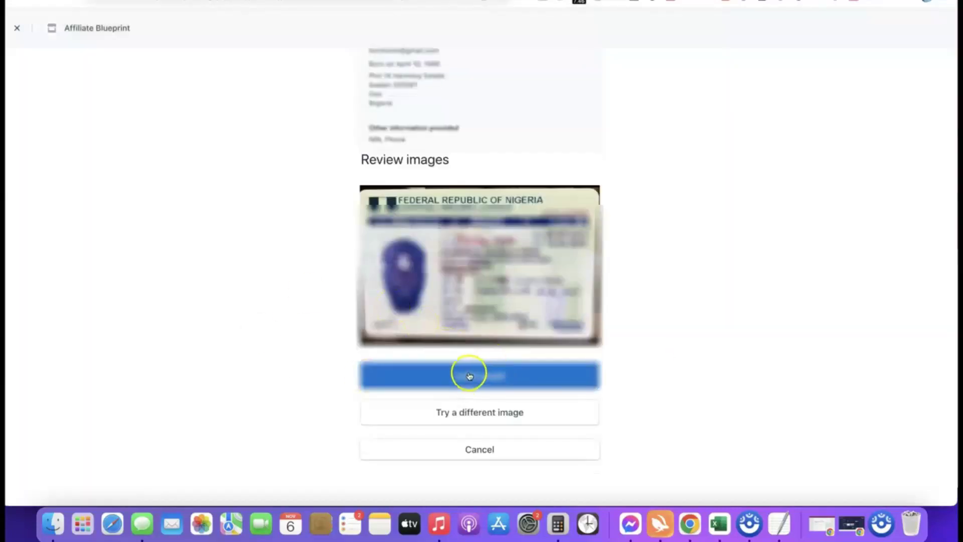
click(483, 375)
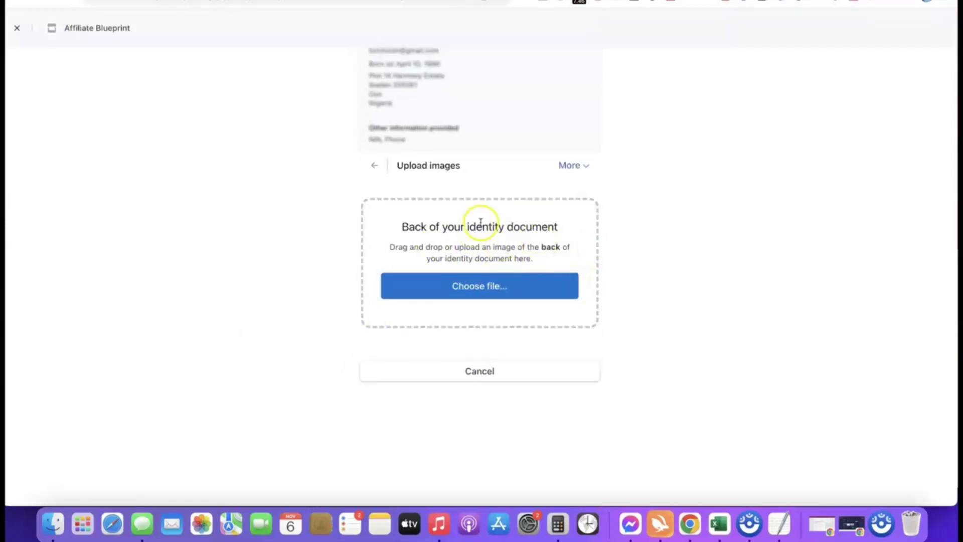
click(482, 287)
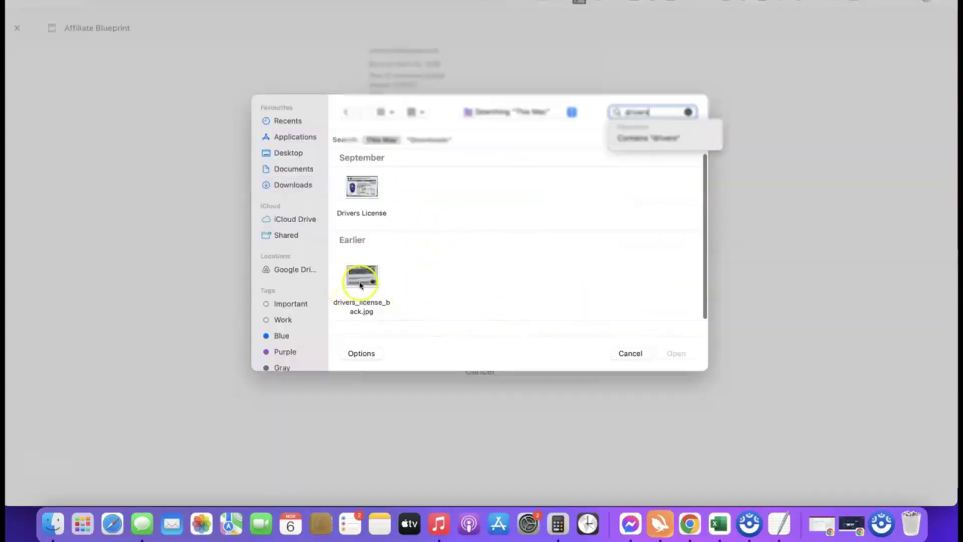
click(361, 285)
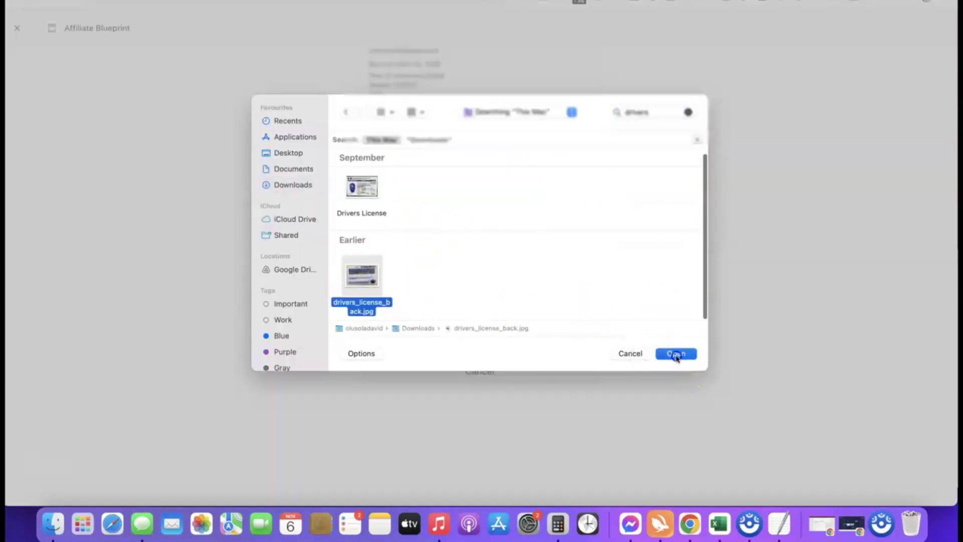
click(677, 354)
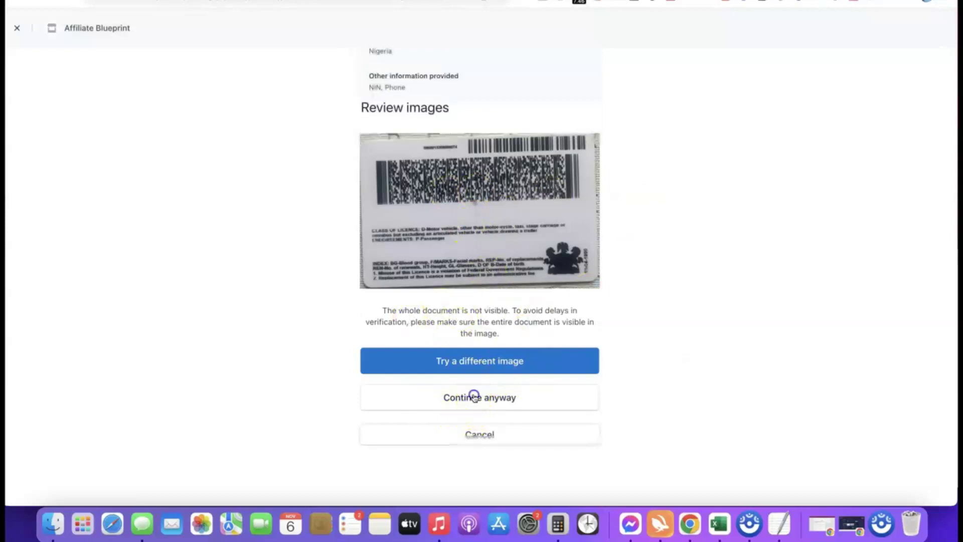
click(475, 397)
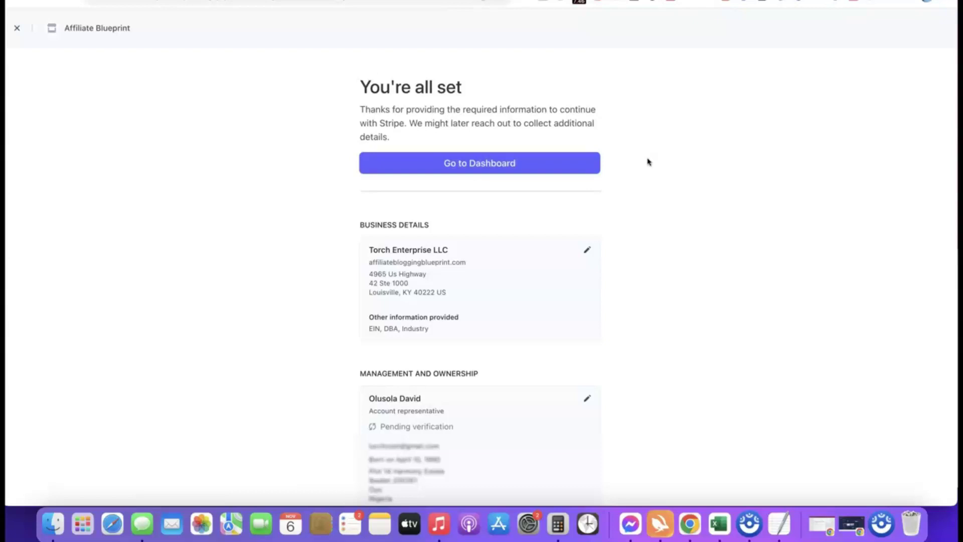
click(478, 163)
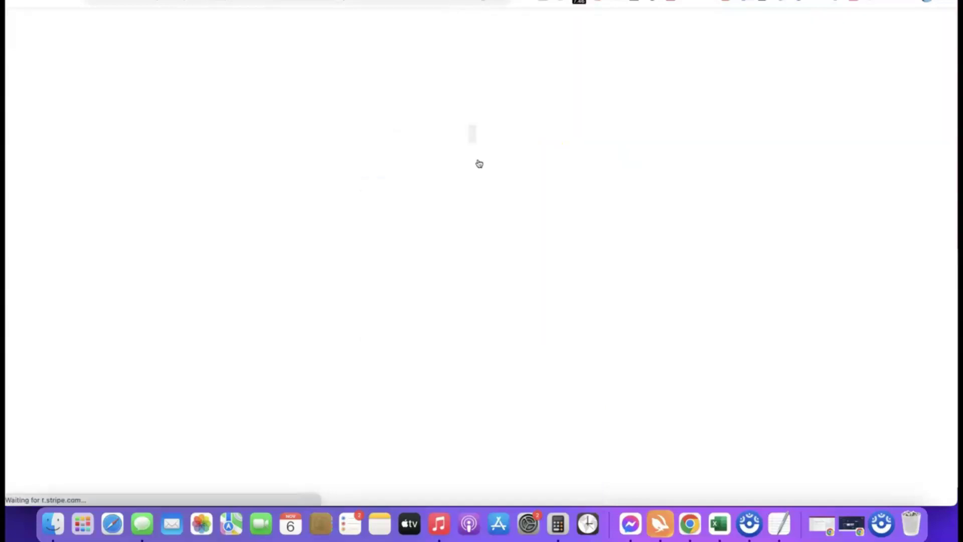